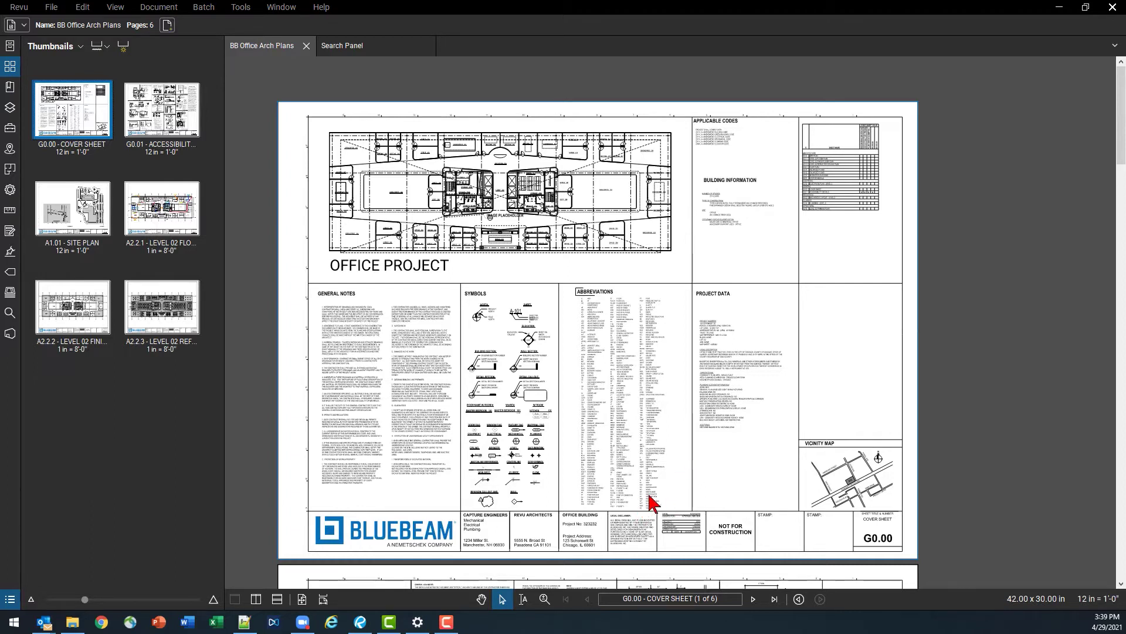
Scroll down to sheet G0.01 Accessibility Details, page 2 of 6
scroll(649, 502, down, 3)
scroll(649, 503, down, 2)
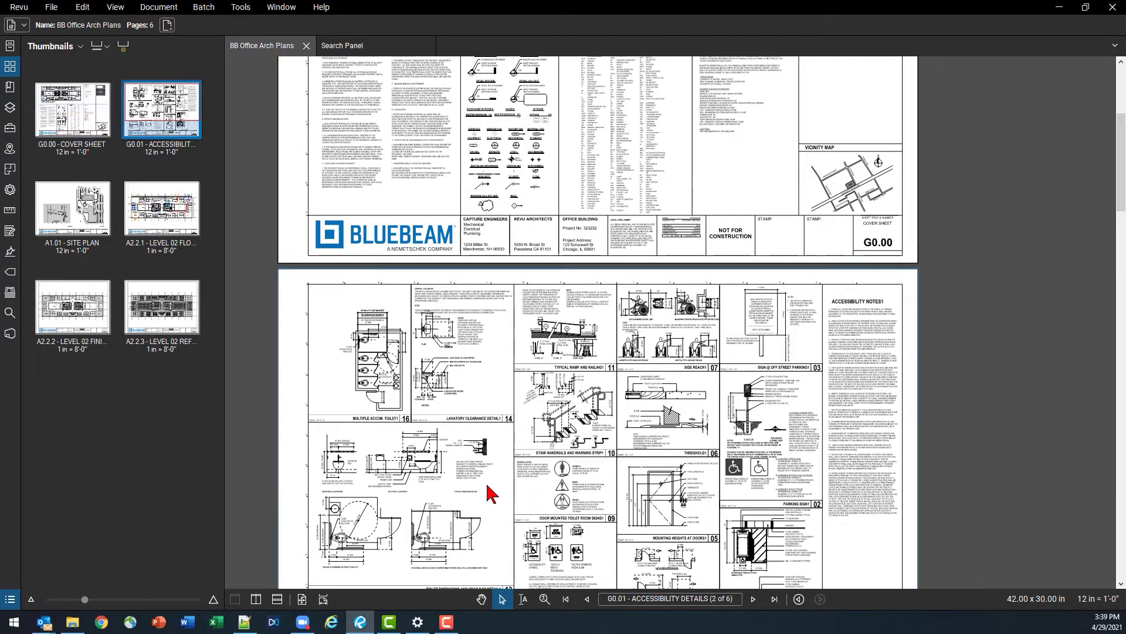
scroll(469, 487, down, 1)
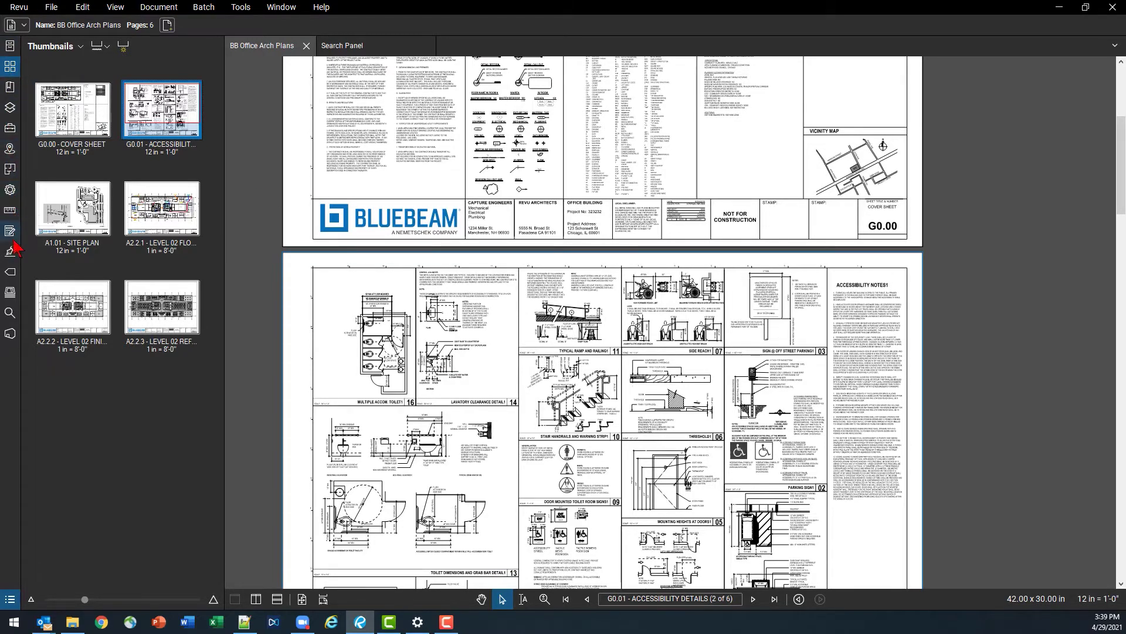
Run a Current Page text search for 'toilet' on G0.01, returning 8 results
click(12, 314)
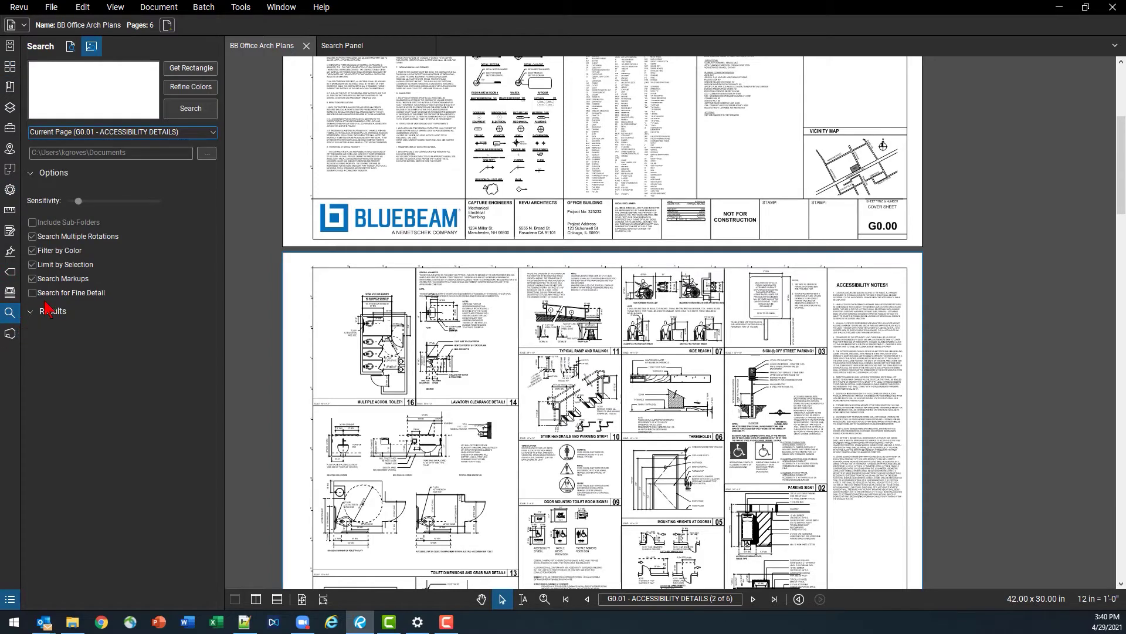
click(72, 47)
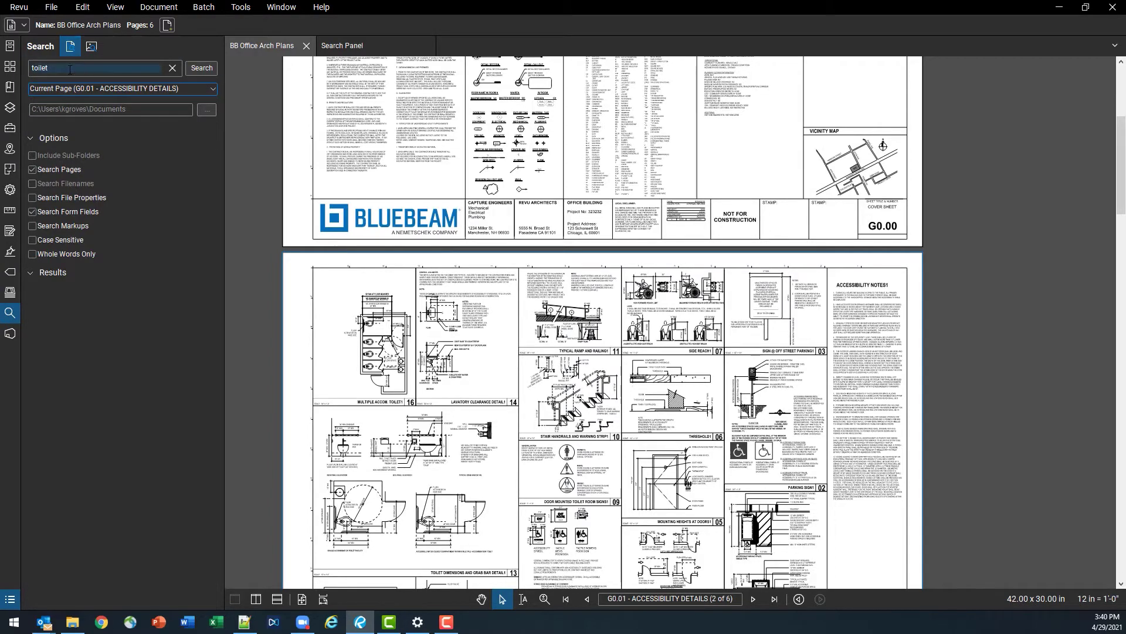
click(93, 50)
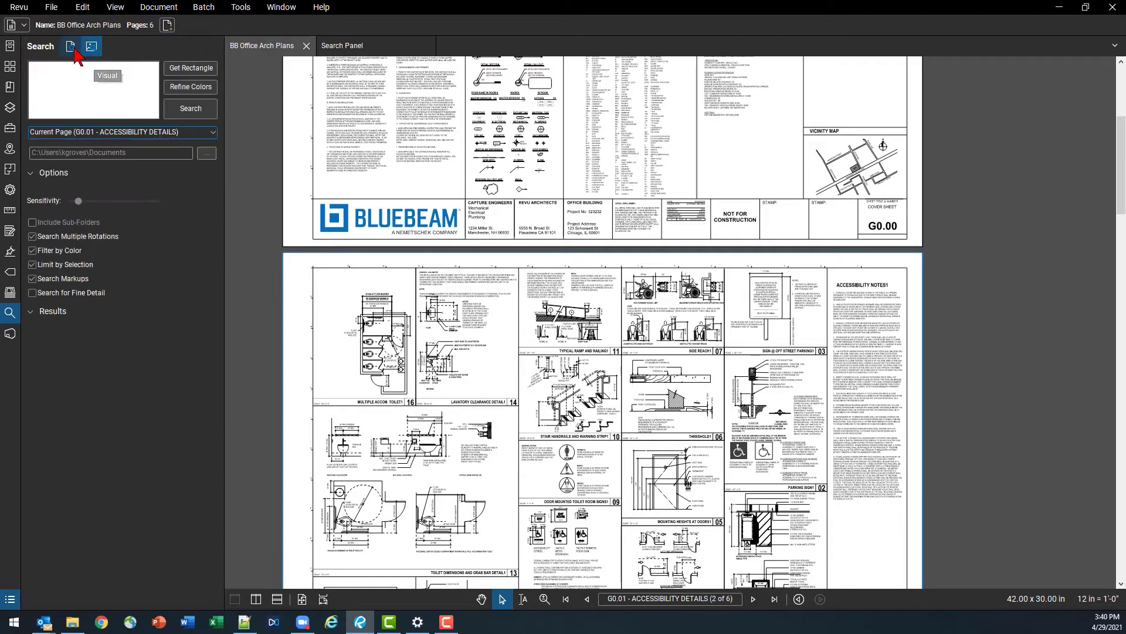
click(78, 50)
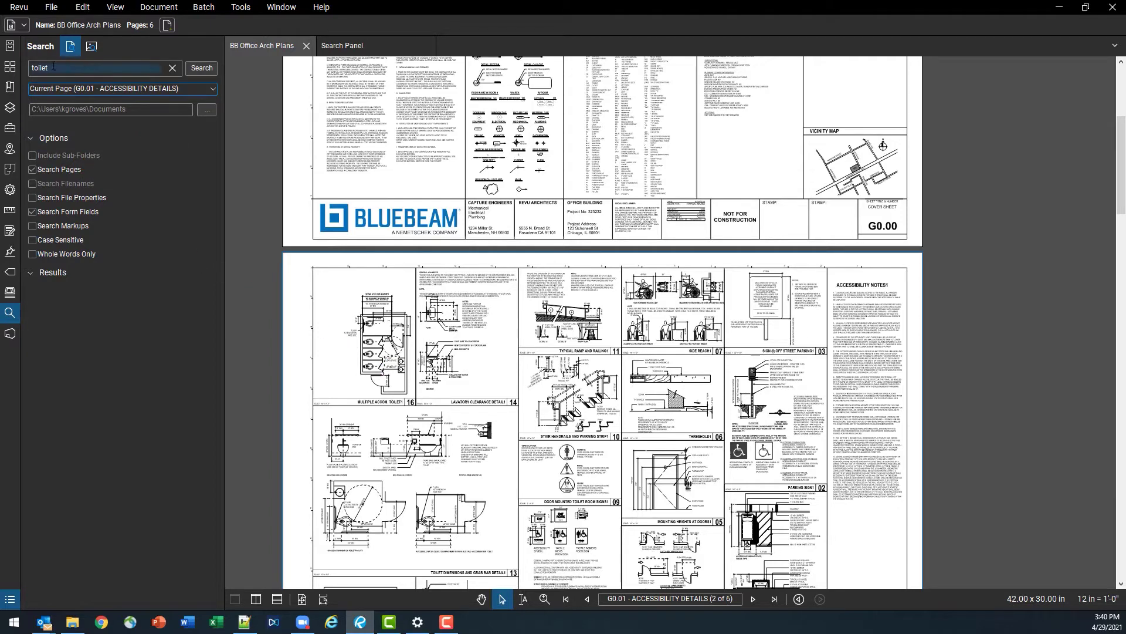
click(91, 46)
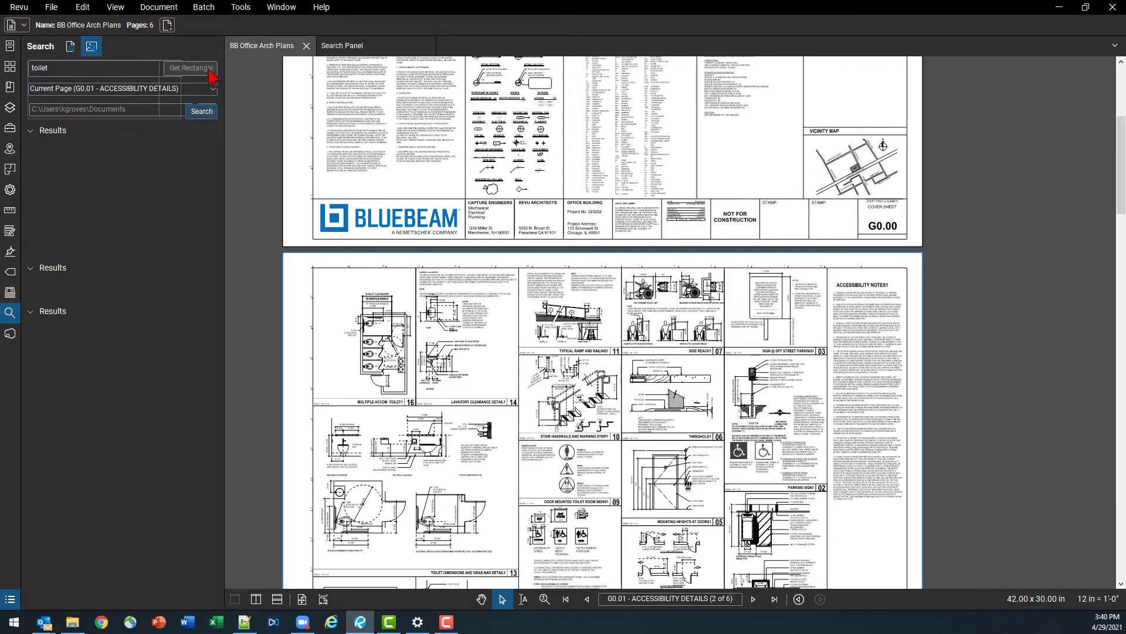
click(210, 71)
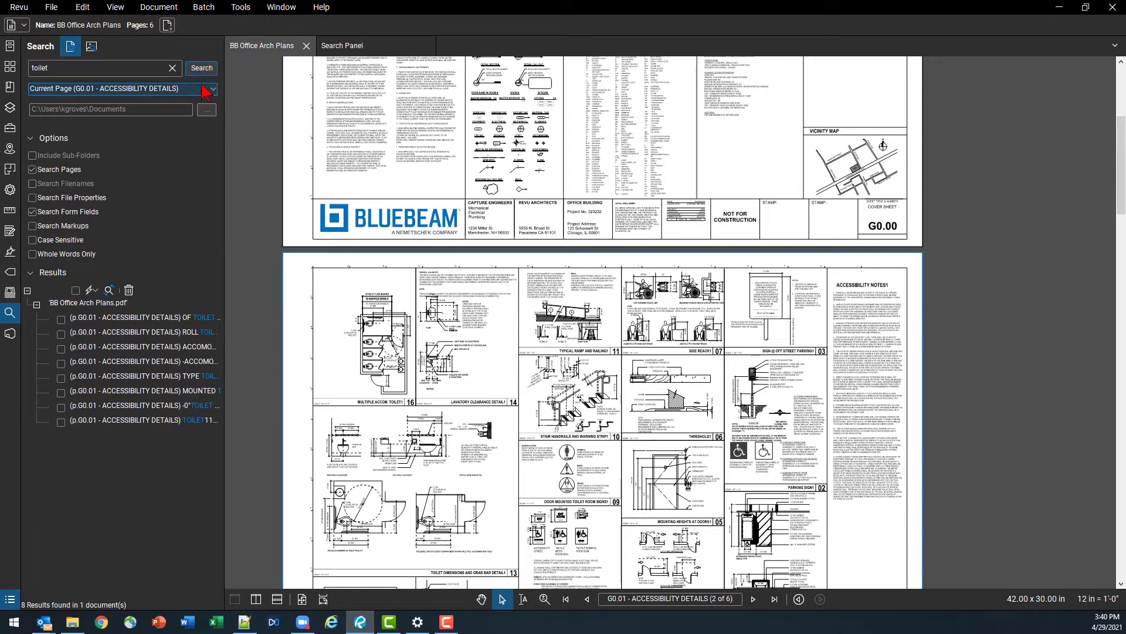
Keep the search scope on Current Page and step through the toilet matches down the results list
click(203, 89)
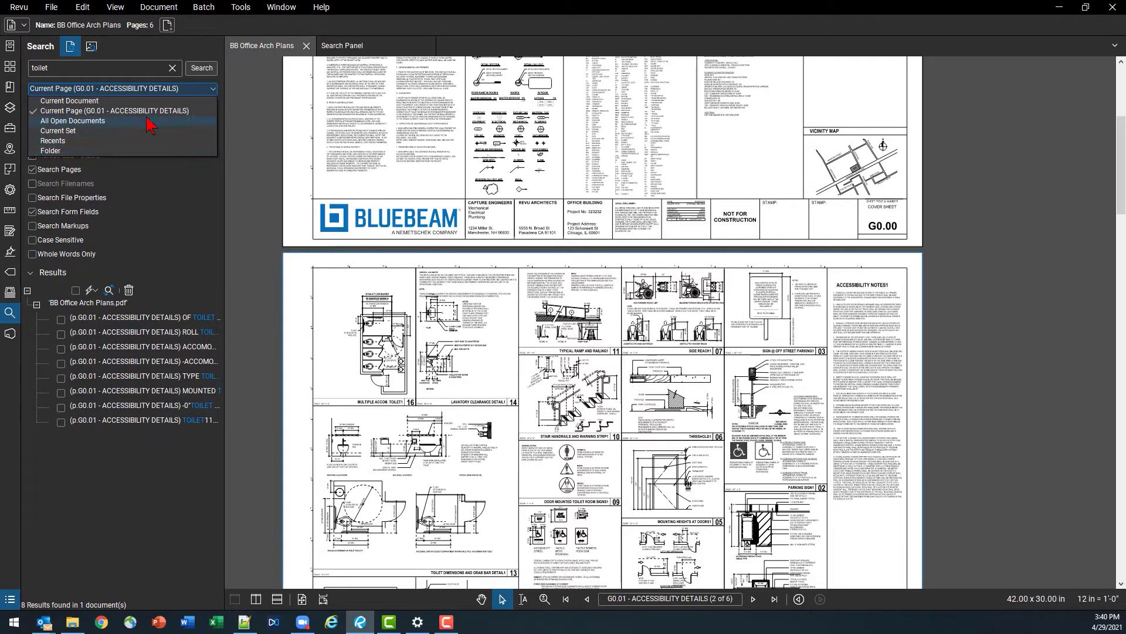
click(214, 92)
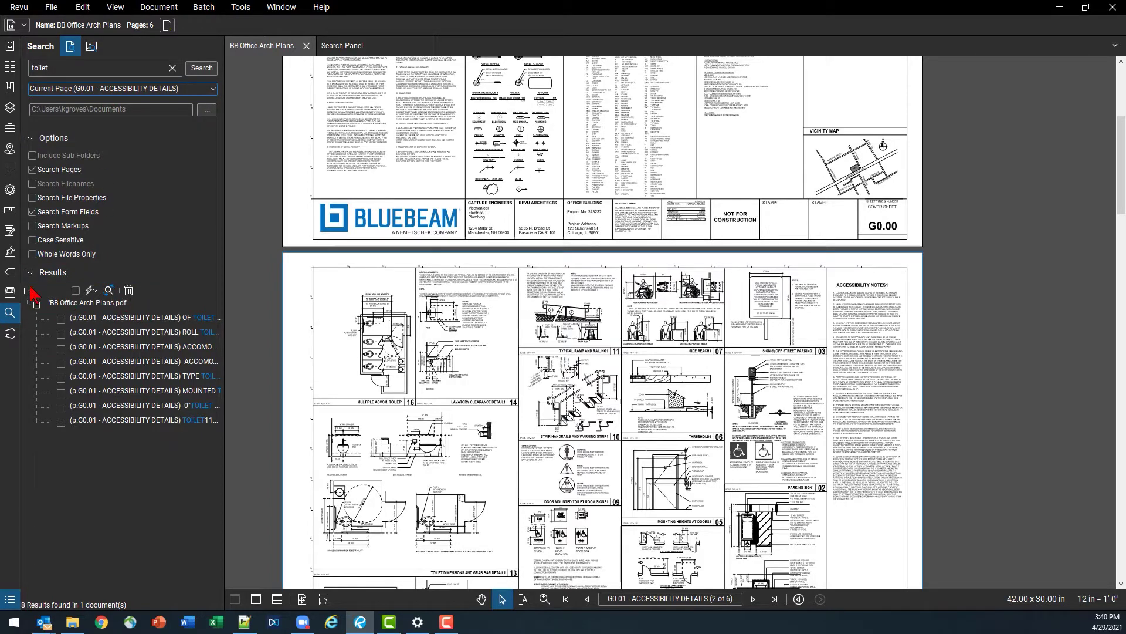
click(100, 324)
click(117, 333)
click(118, 348)
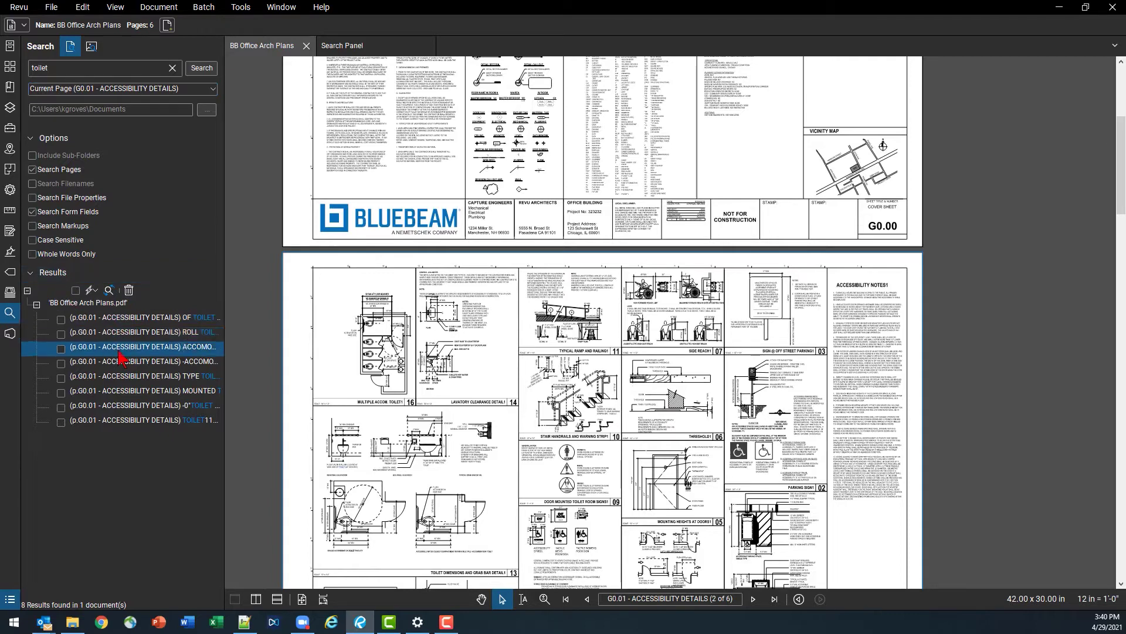
click(135, 376)
click(132, 406)
click(132, 420)
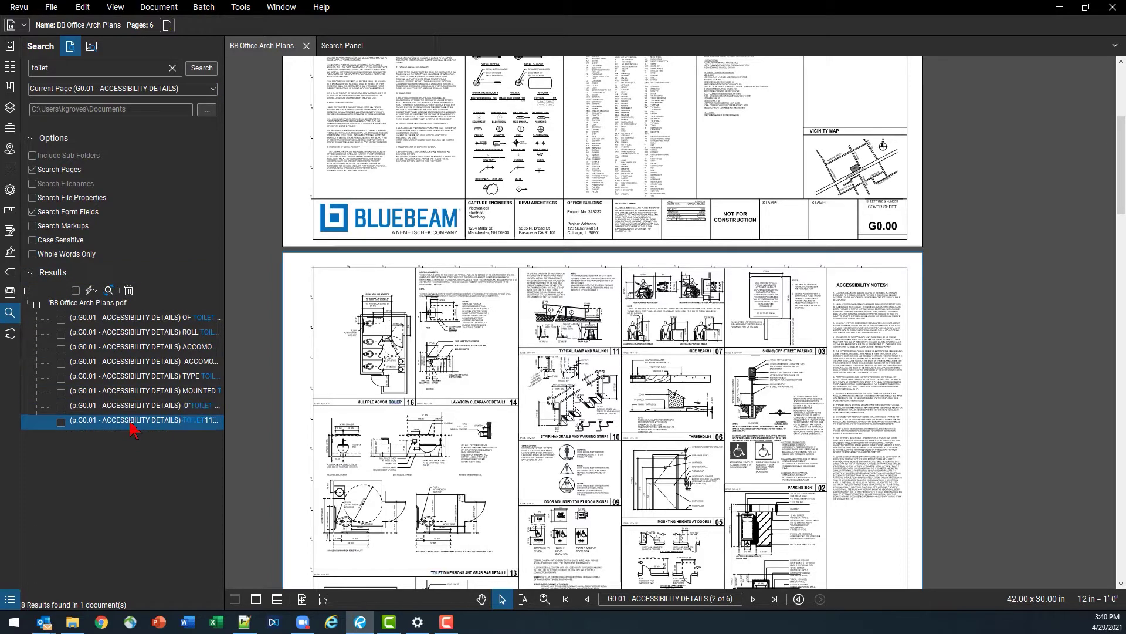
Revisit the remaining matches and zoom into the stalls of Multiple Accom. Toilet detail 16
scroll(390, 404, up, 3)
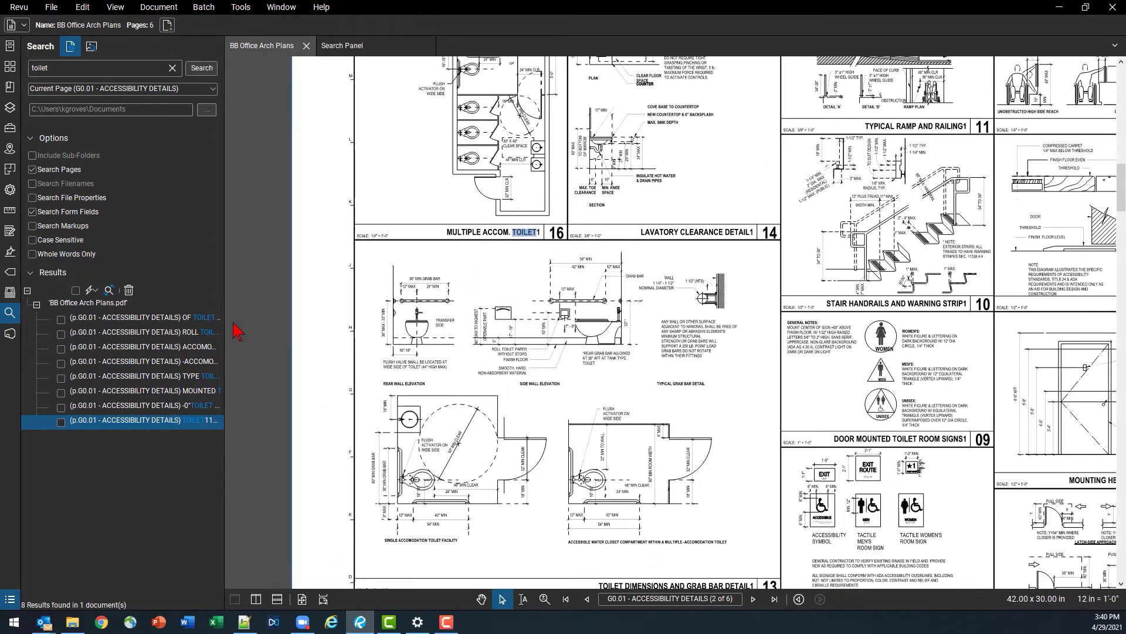
click(138, 364)
click(145, 346)
click(141, 377)
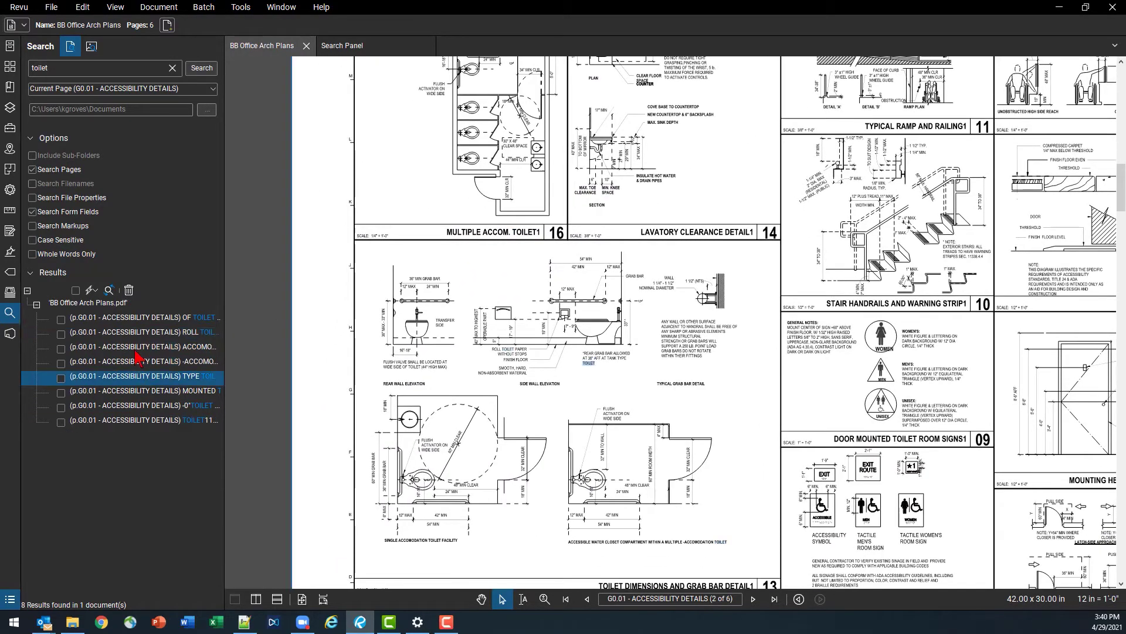
click(141, 348)
click(141, 422)
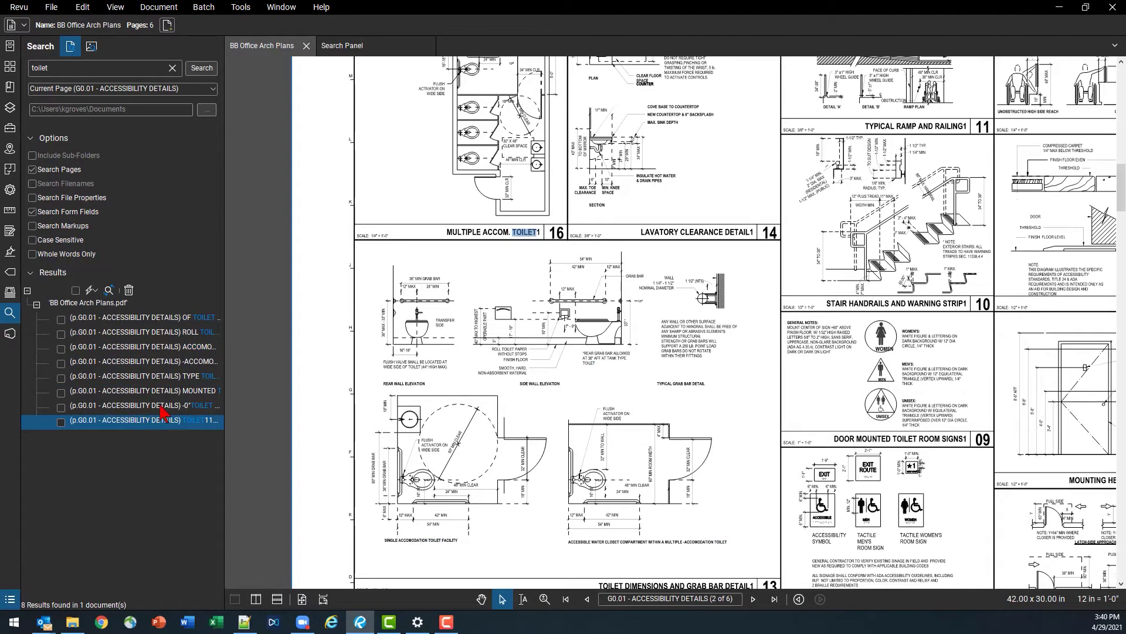
scroll(485, 304, up, 3)
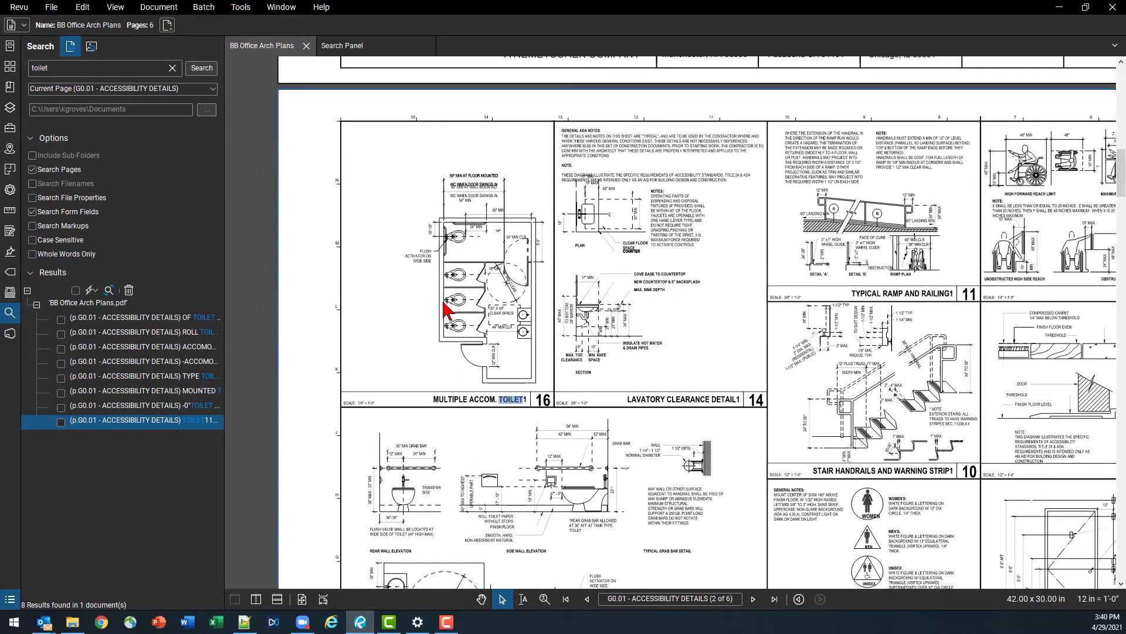
scroll(458, 305, up, 6)
drag(482, 356, 489, 365)
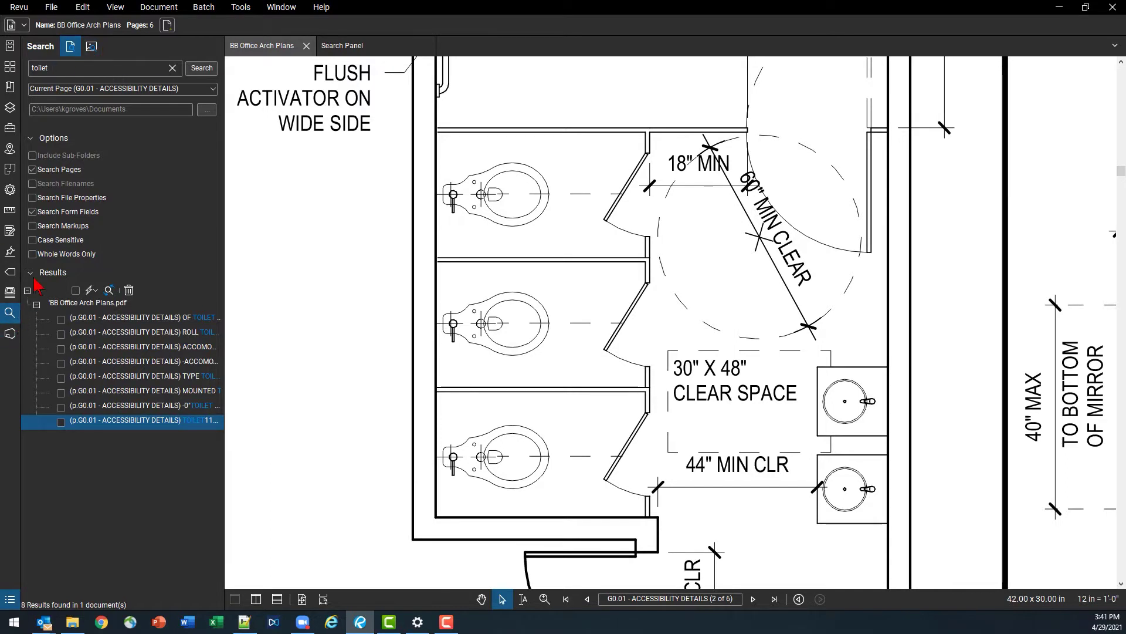
Sample the top toilet of detail 16 and run a Current Document visual search for it
click(91, 47)
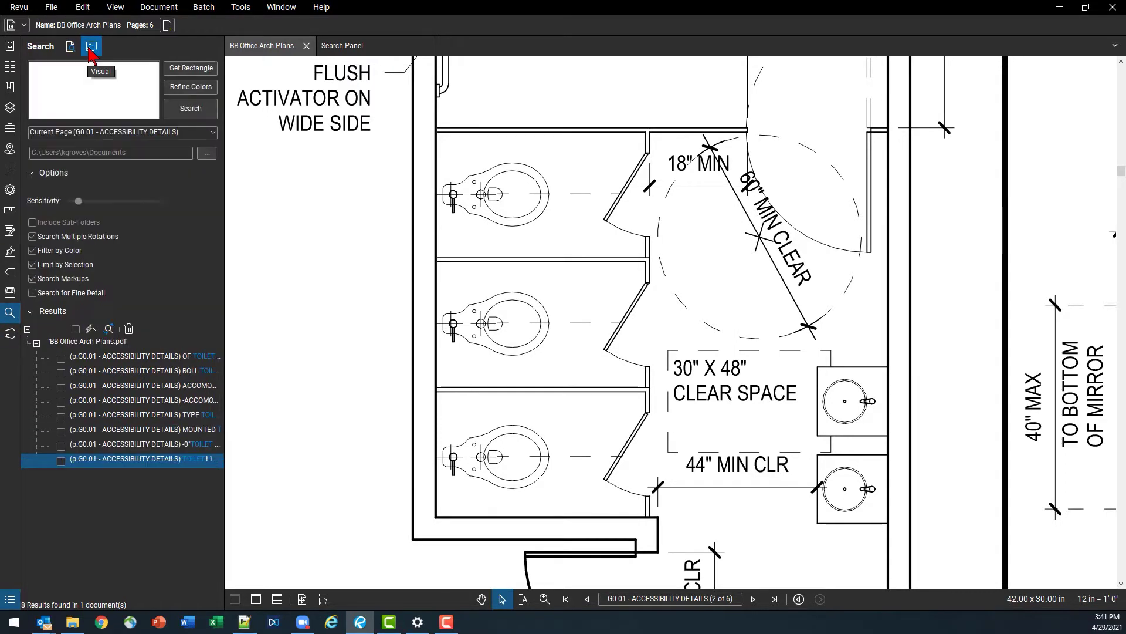
click(179, 71)
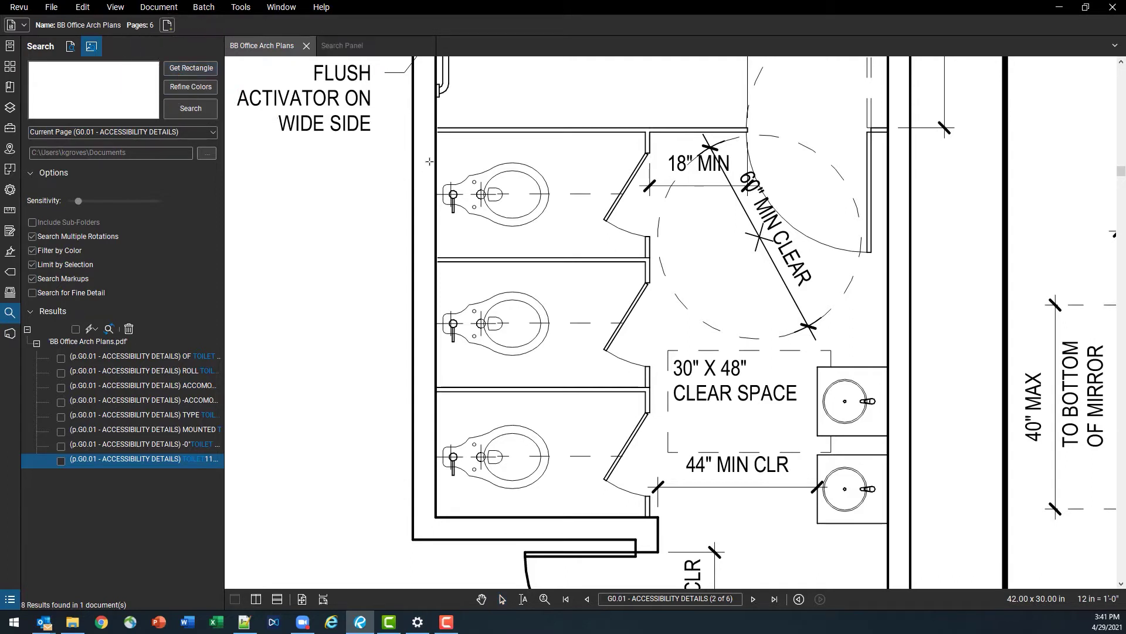
drag(445, 160, 553, 232)
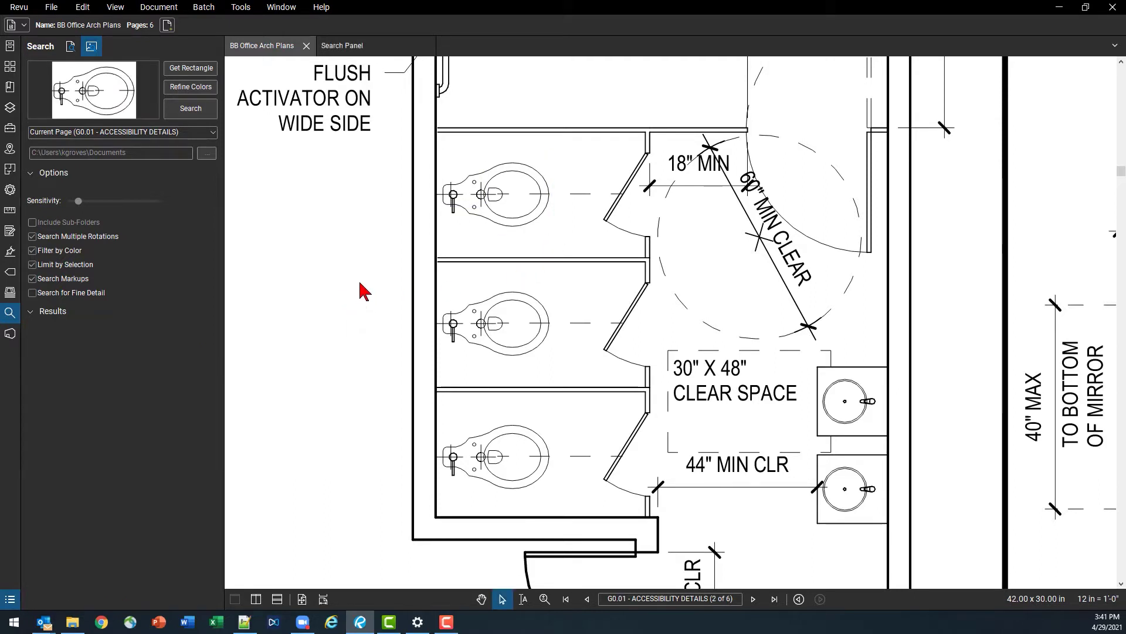
click(117, 133)
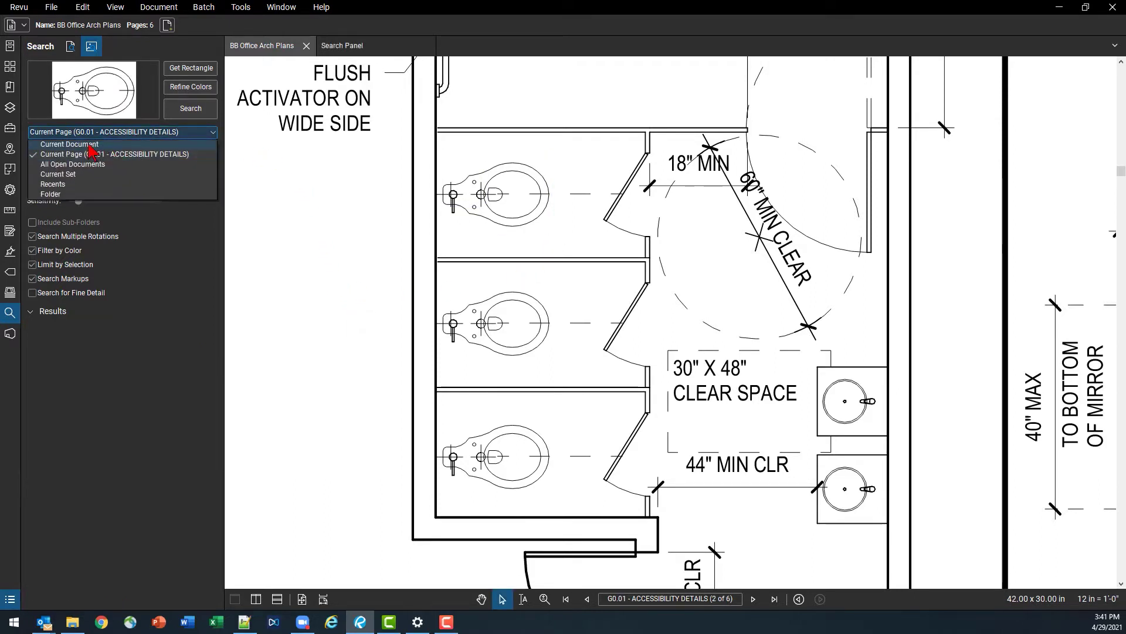
click(89, 146)
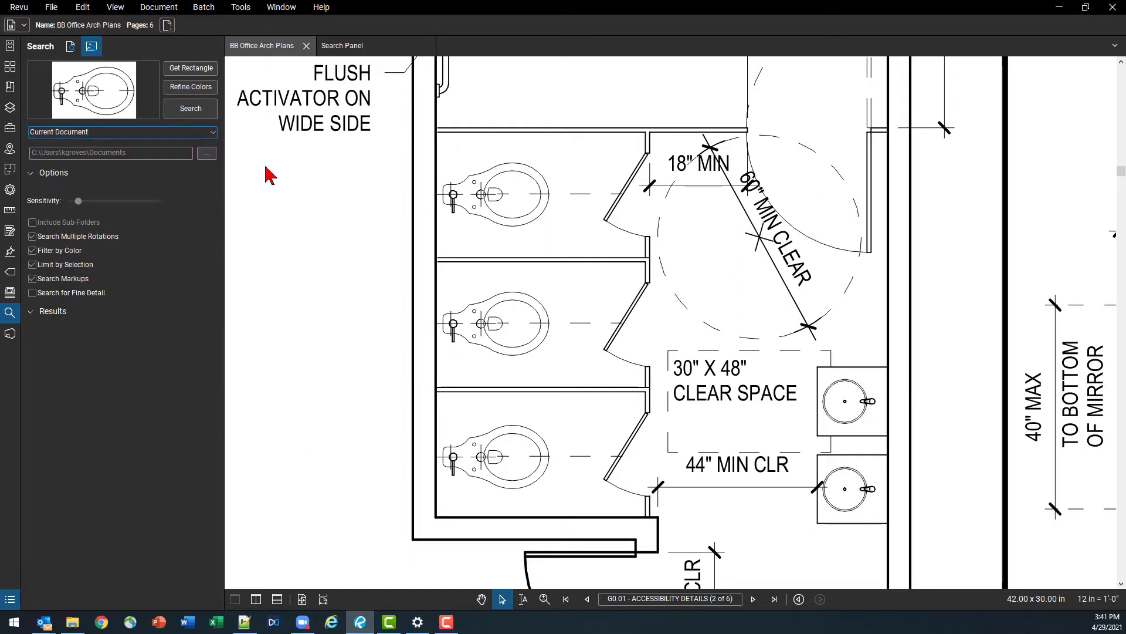
click(191, 68)
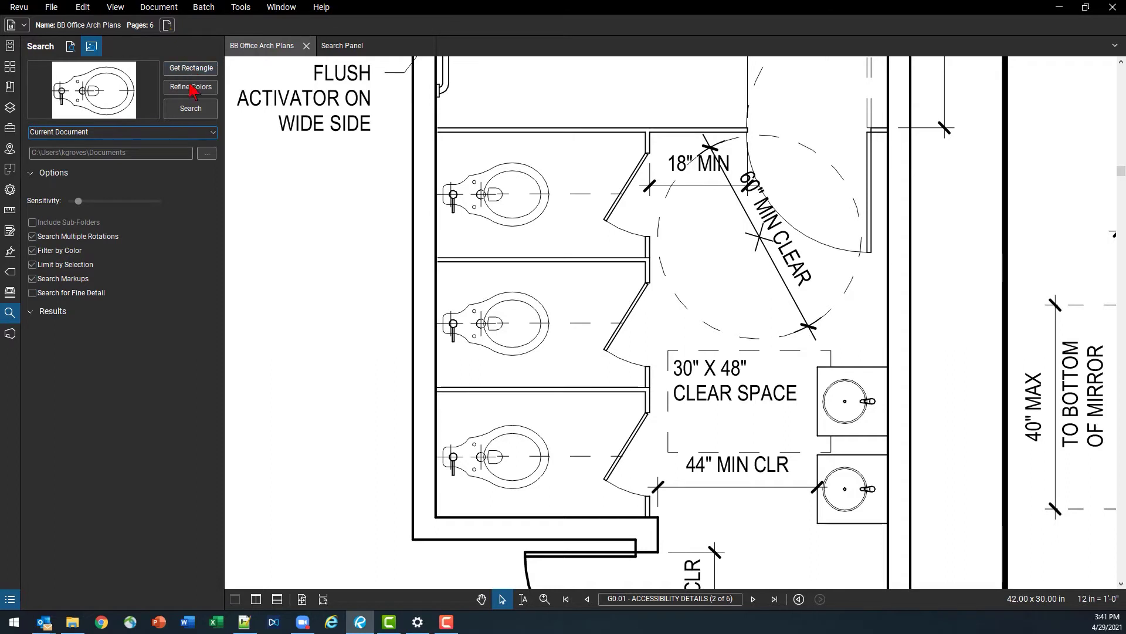
click(189, 111)
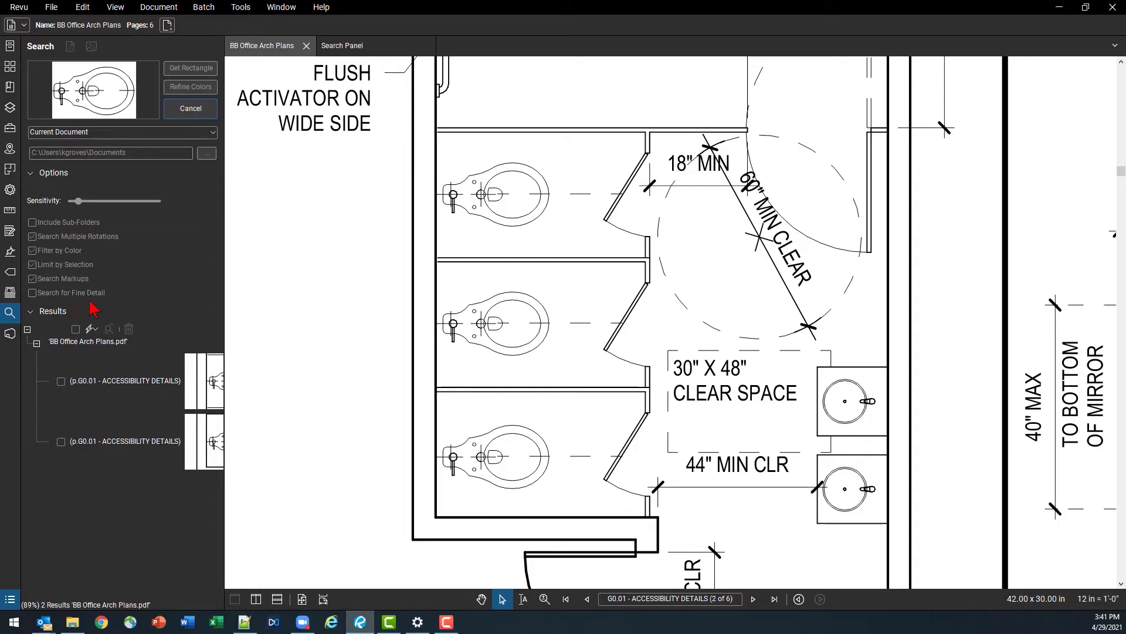
Open the Search Panel help page once the visual search finishes with 2 results
click(354, 49)
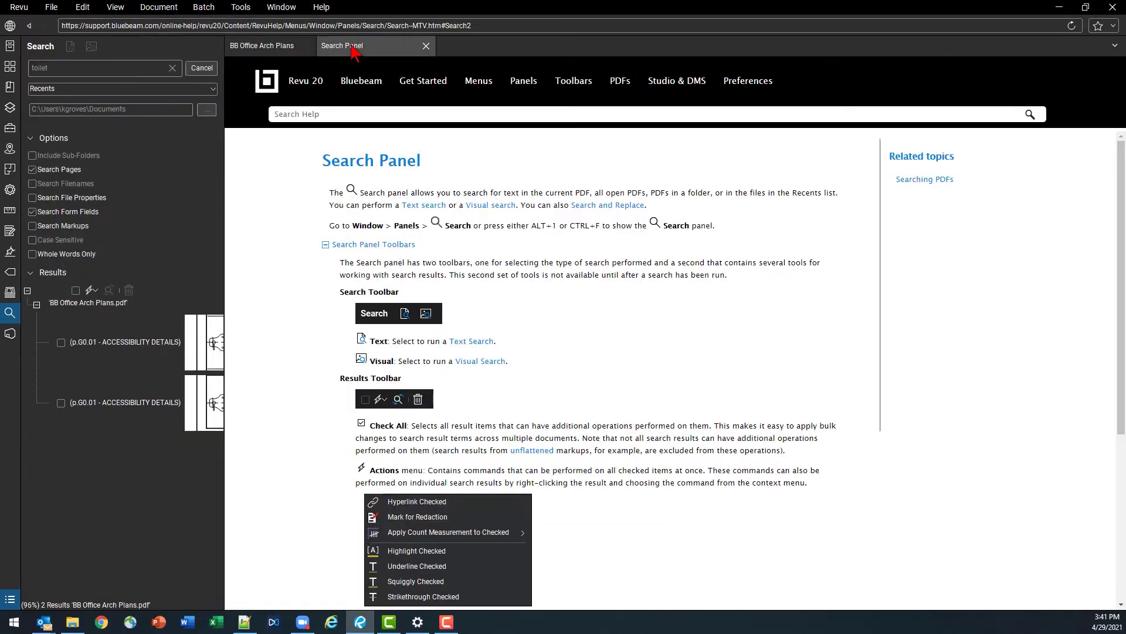
Close the Help menu without choosing anything and return to the BB Office Arch Plans tab
click(323, 7)
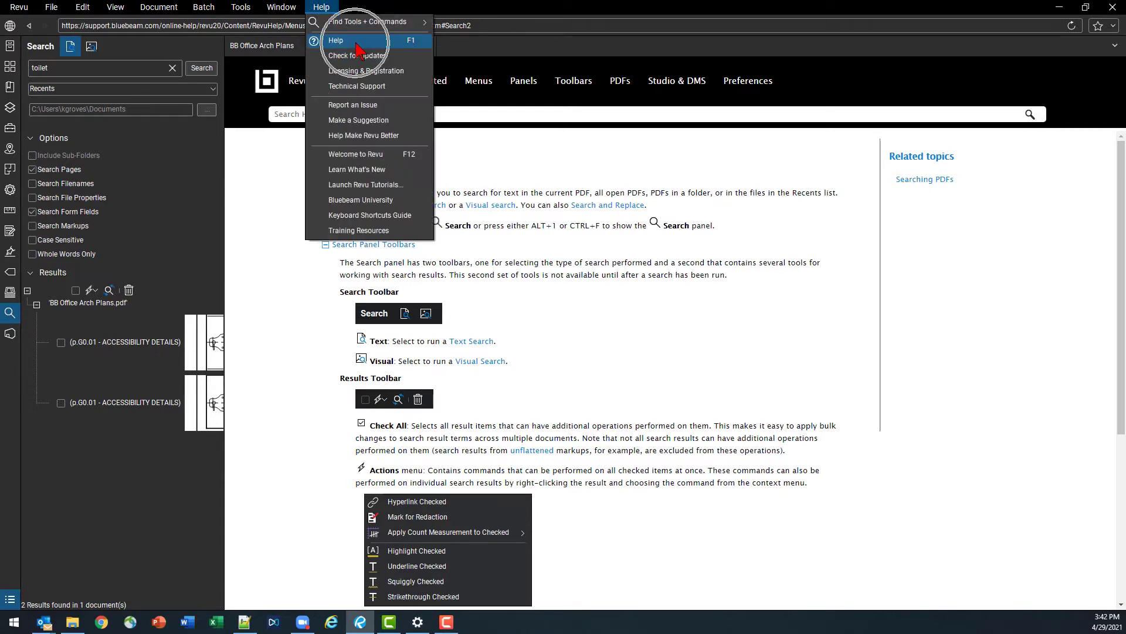
click(330, 11)
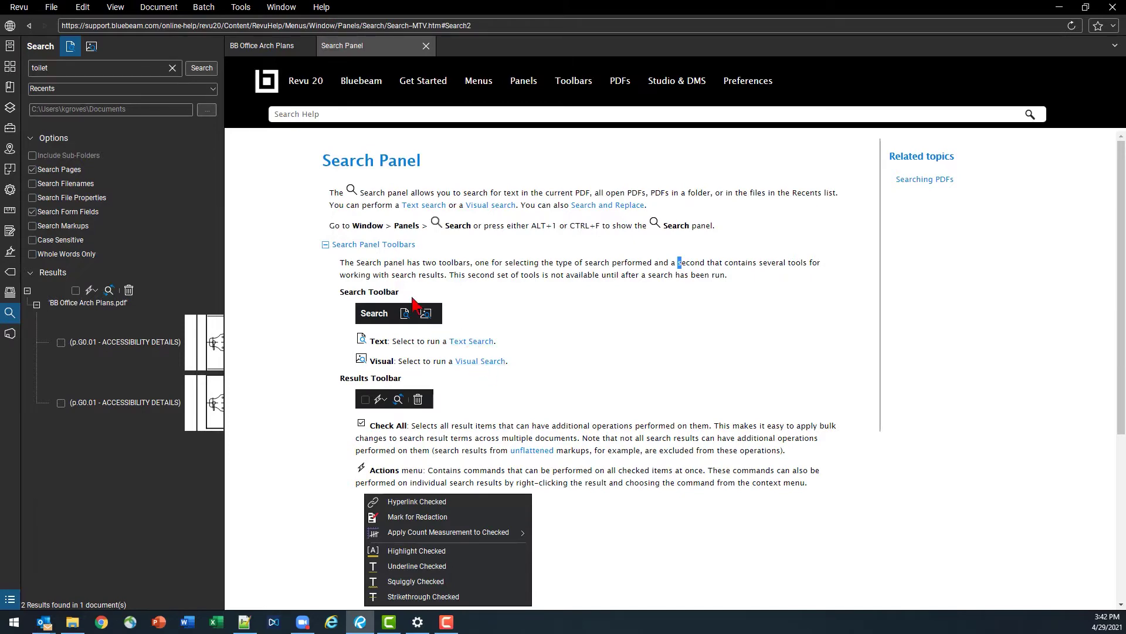
click(257, 52)
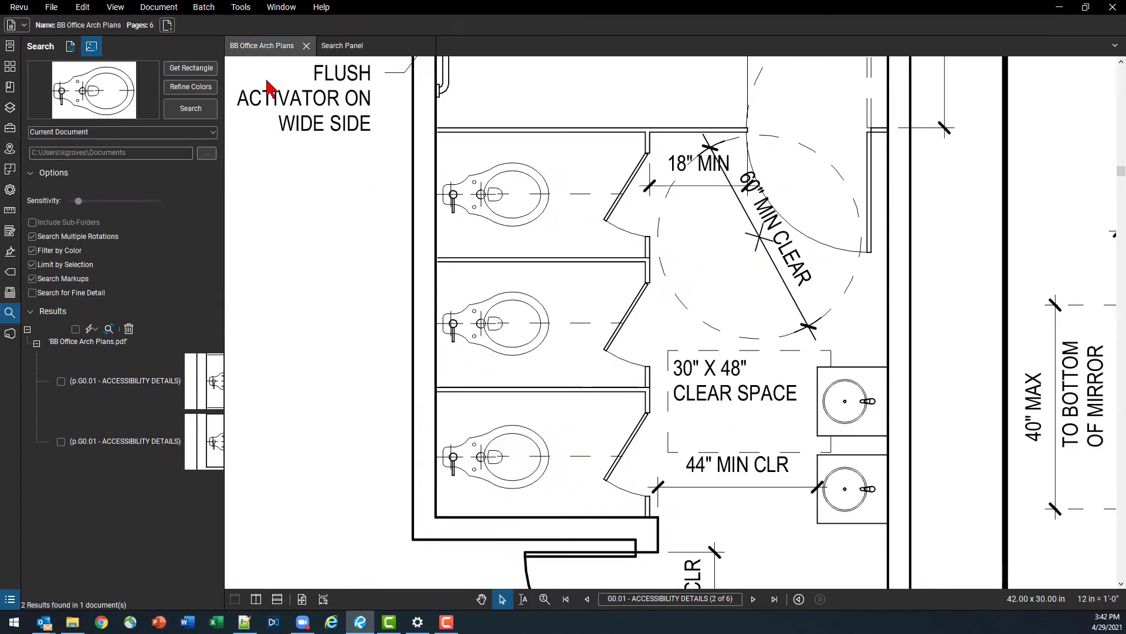
Flip between the two toilet-symbol matches on G0.01 to compare them
scroll(414, 291, down, 5)
scroll(415, 289, down, 8)
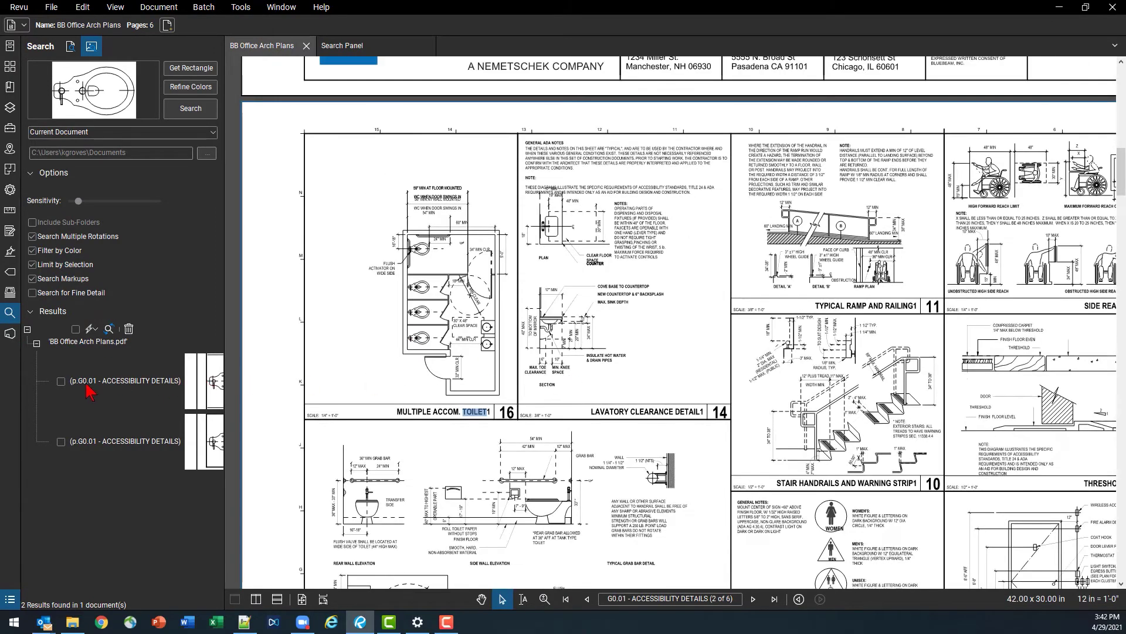
click(88, 387)
click(120, 462)
click(112, 394)
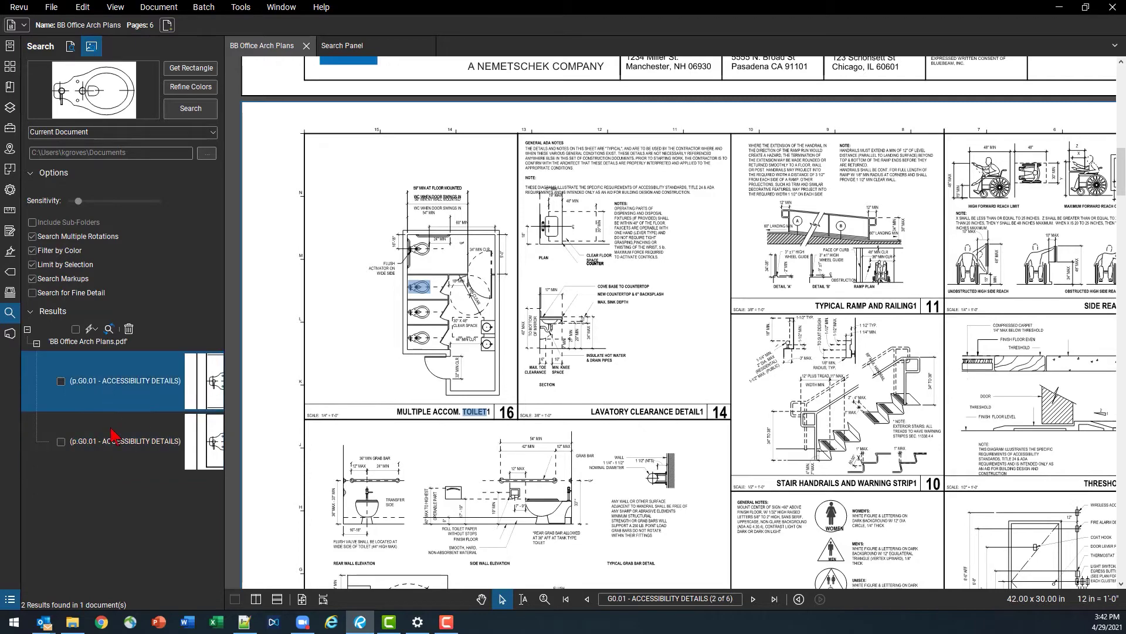
click(110, 439)
click(113, 382)
scroll(418, 321, up, 3)
scroll(418, 322, up, 3)
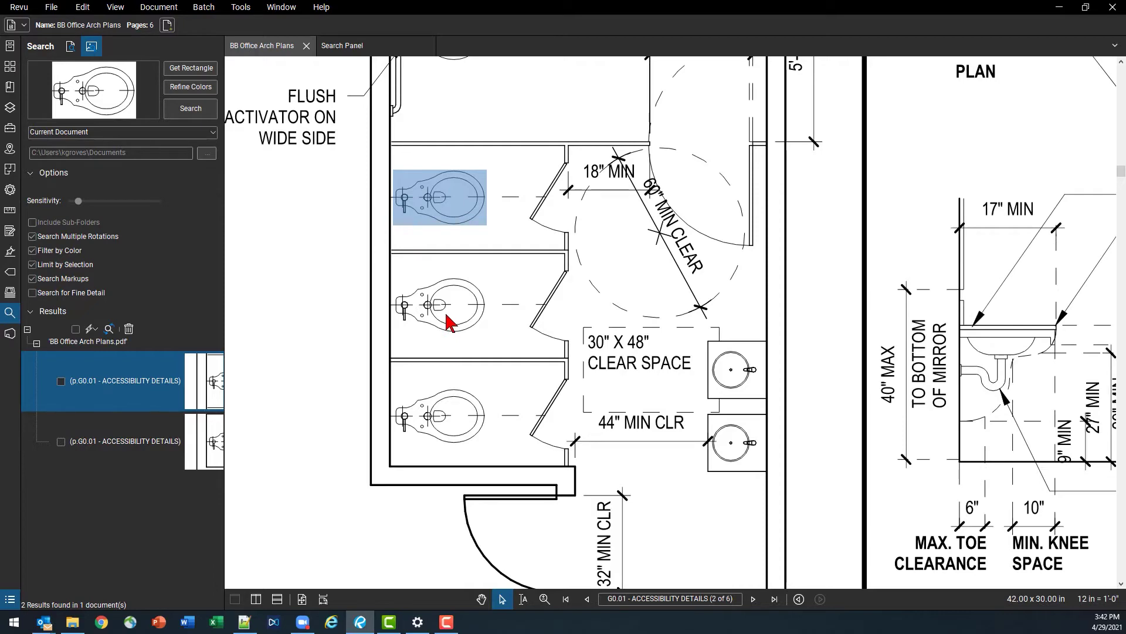
Scroll down to sheet A2.2.2 Level 02 Finish Floor Plan, page 5 of 6
scroll(413, 345, down, 3)
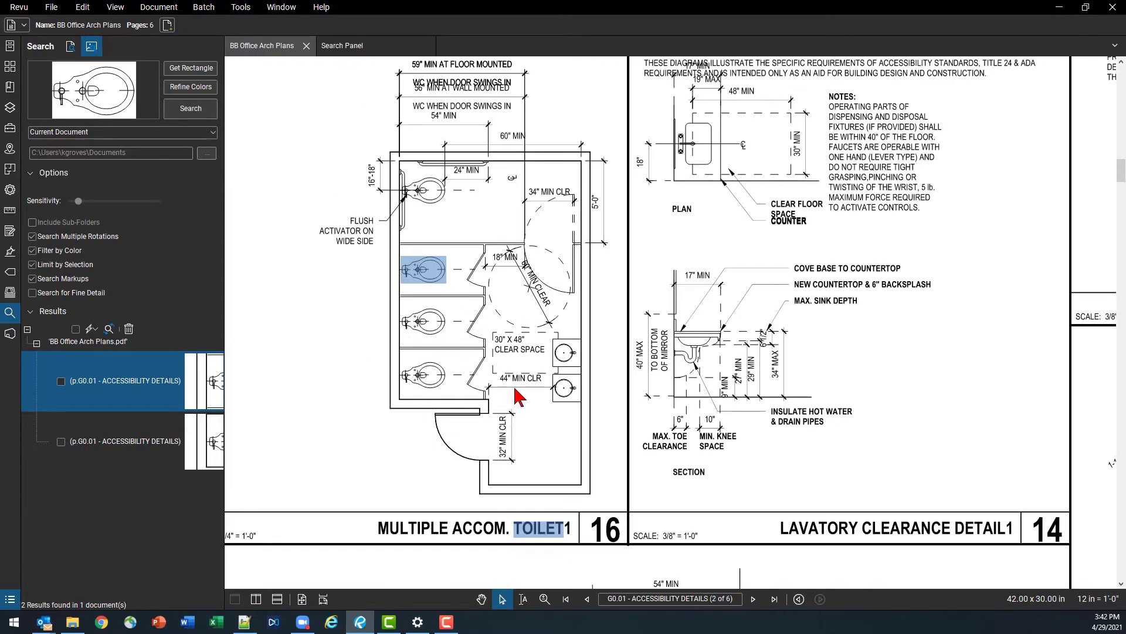
scroll(520, 390, down, 3)
scroll(666, 397, down, 15)
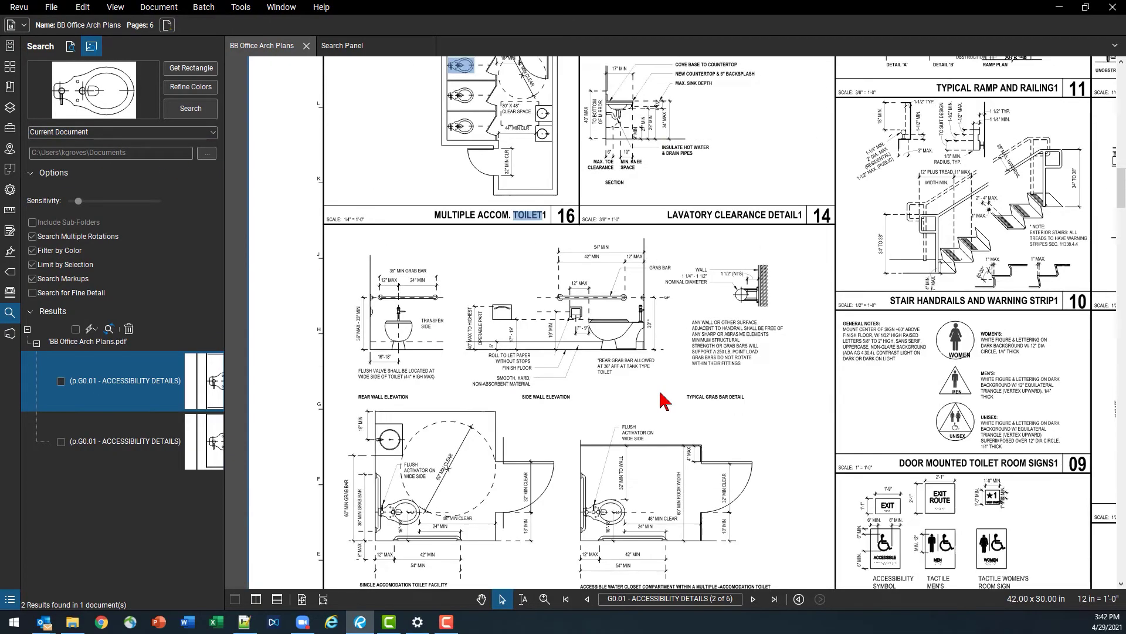
scroll(616, 396, down, 3)
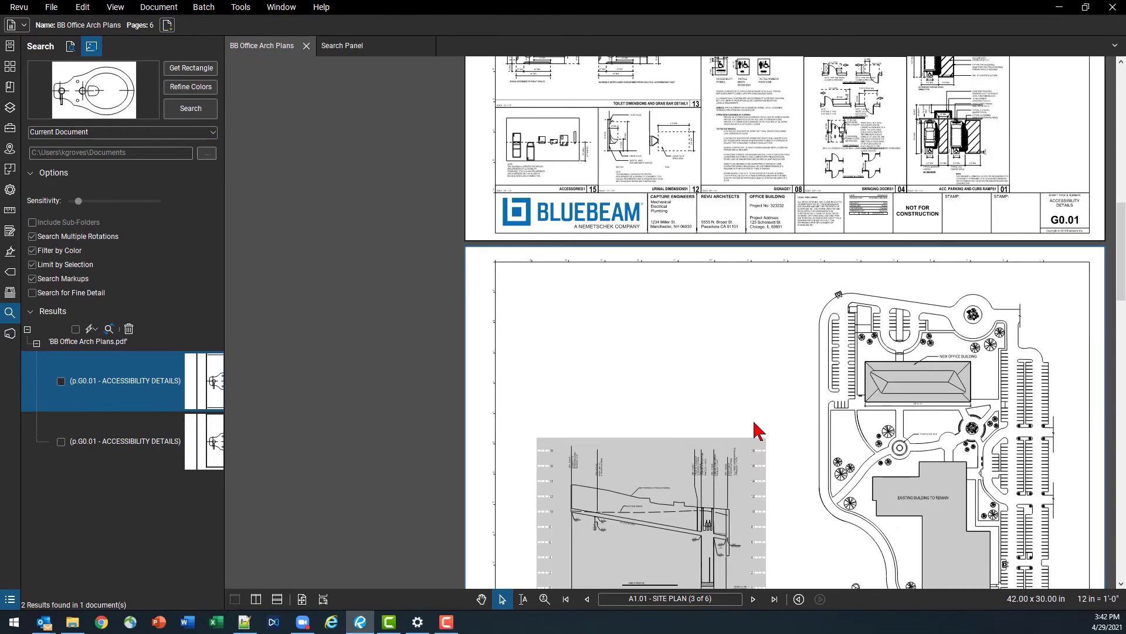
scroll(684, 347, down, 3)
scroll(717, 381, down, 15)
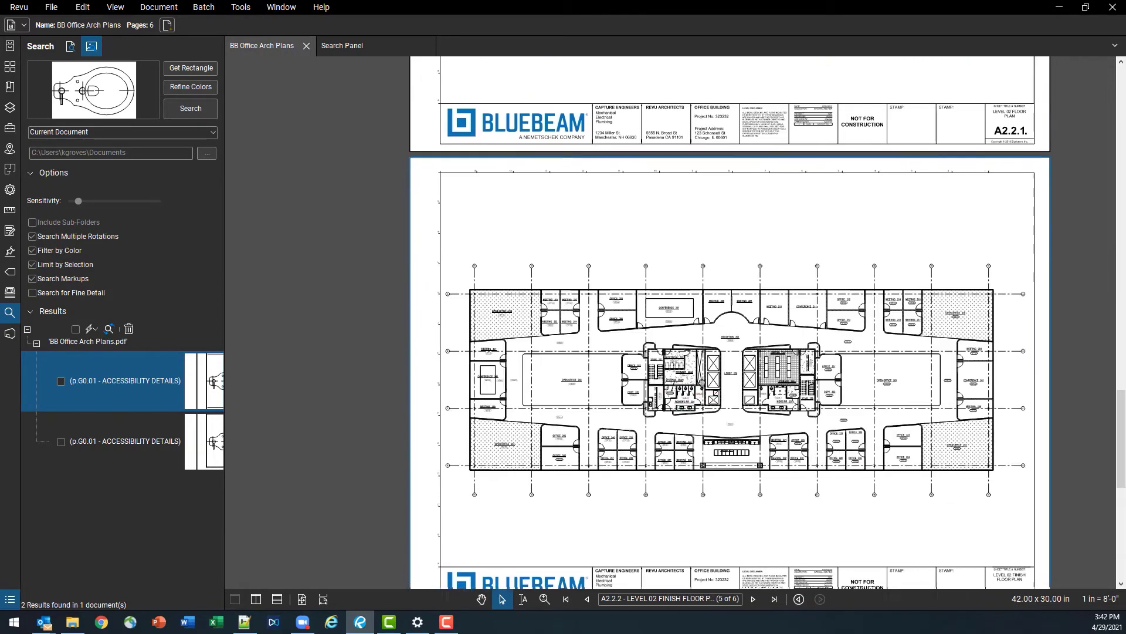
Zoom into Women's RR 254 and box its first toilet as the new visual search sample
drag(644, 400, 593, 378)
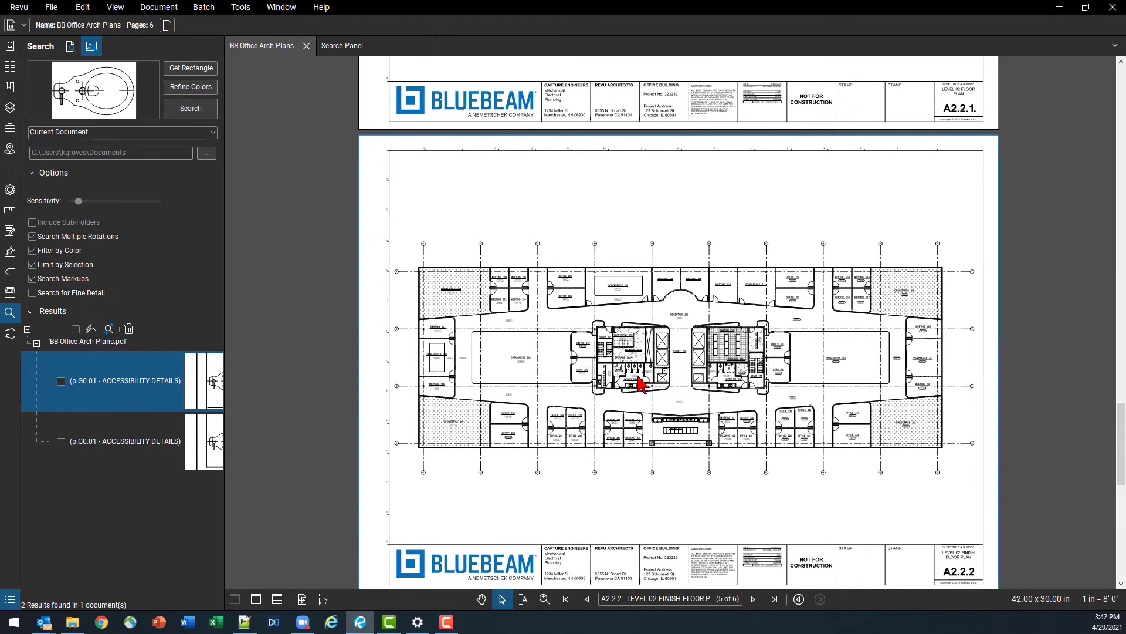
scroll(645, 380, up, 3)
scroll(657, 387, down, 3)
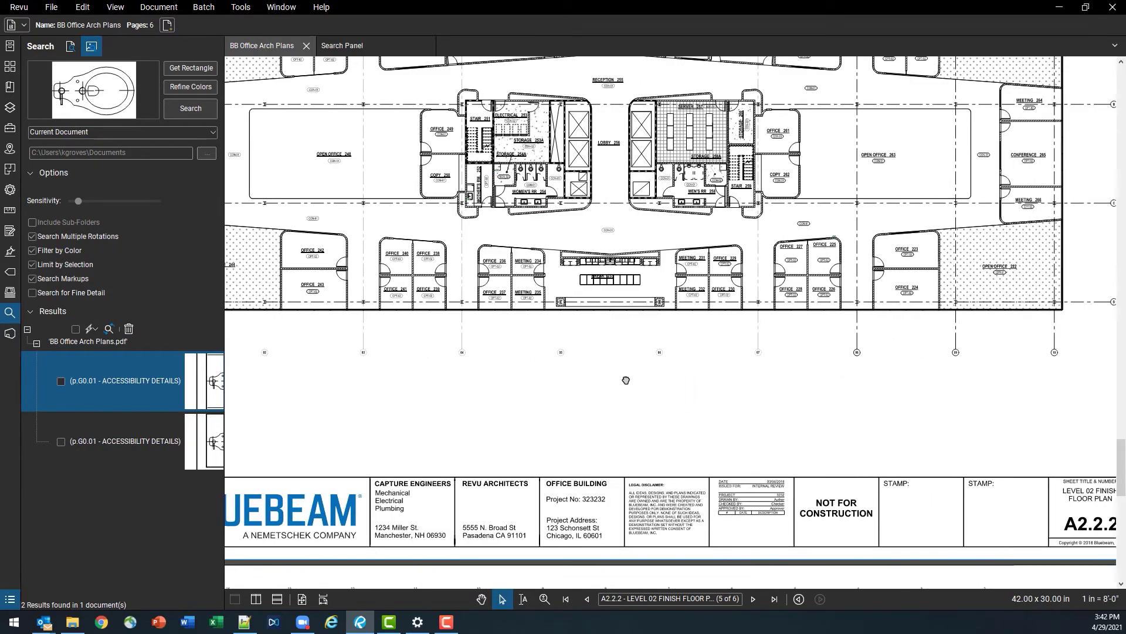
scroll(587, 364, down, 2)
scroll(484, 270, up, 3)
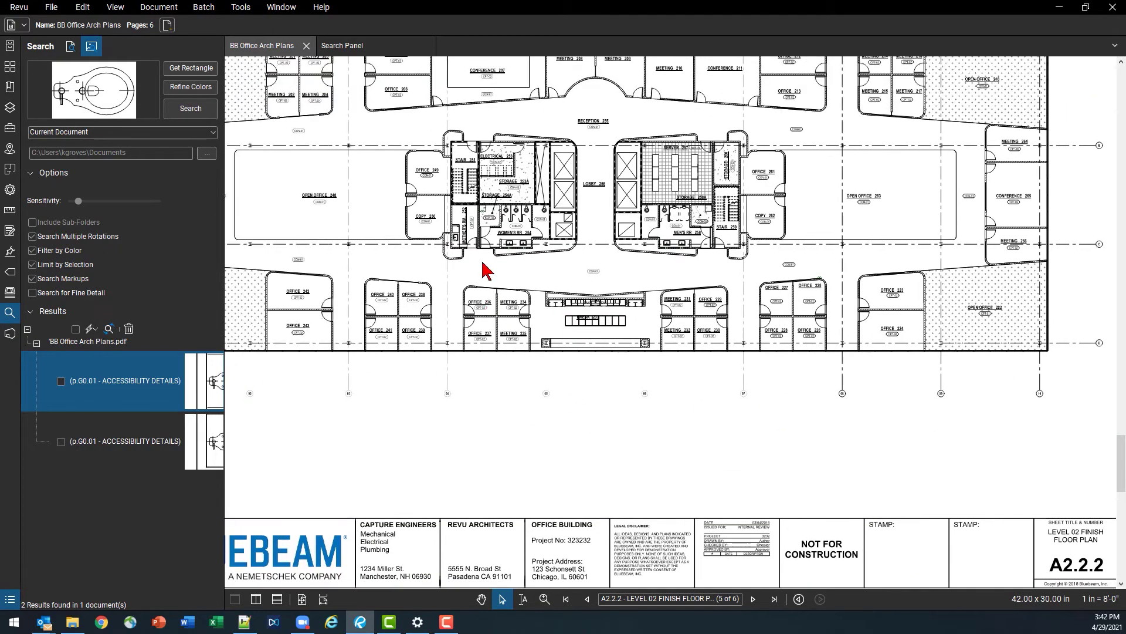
scroll(487, 228, up, 6)
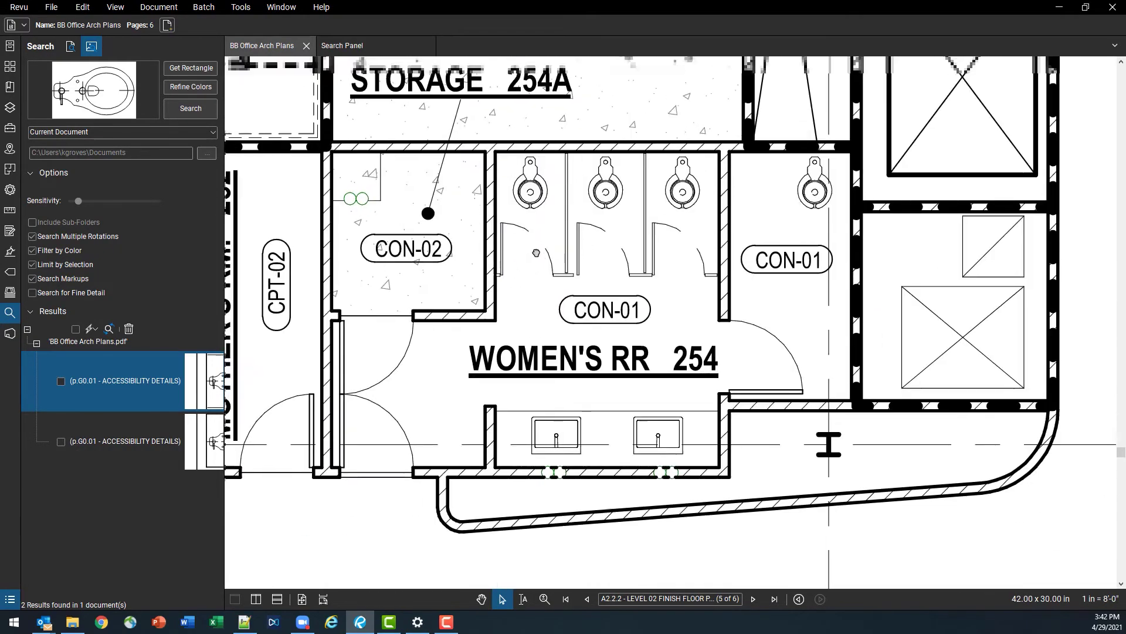
scroll(555, 319, up, 5)
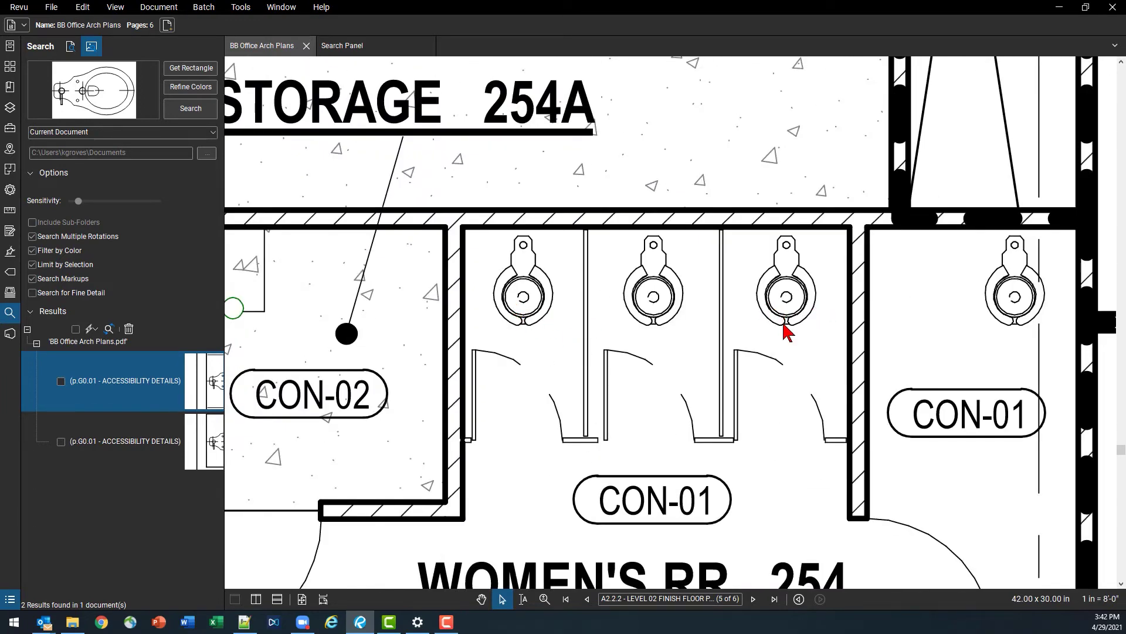
drag(827, 326, 705, 351)
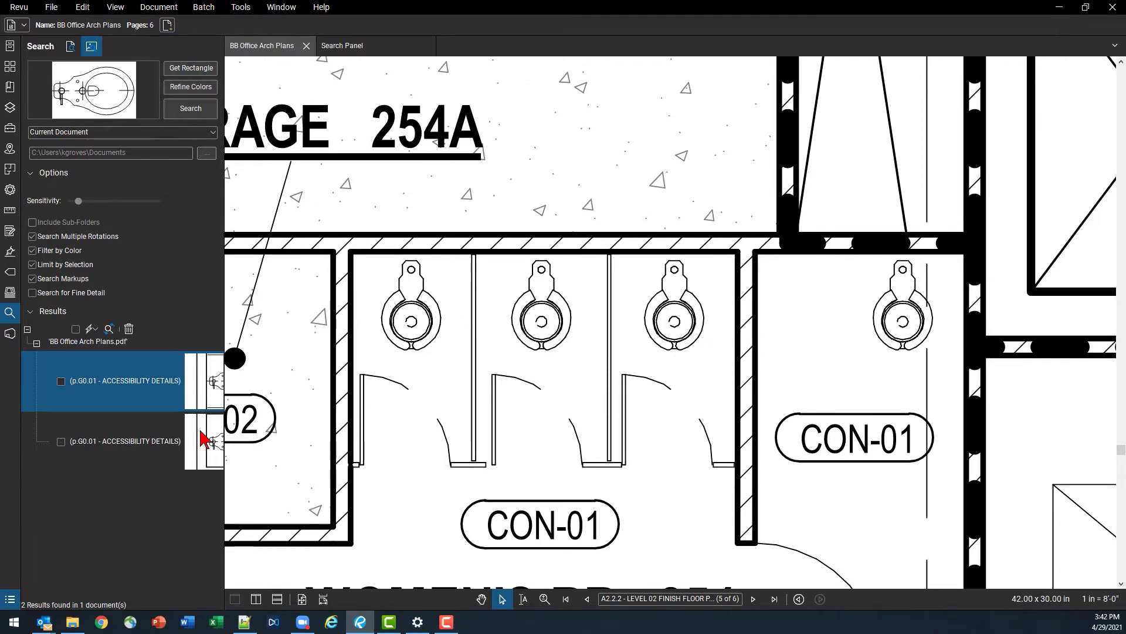
scroll(463, 401, down, 2)
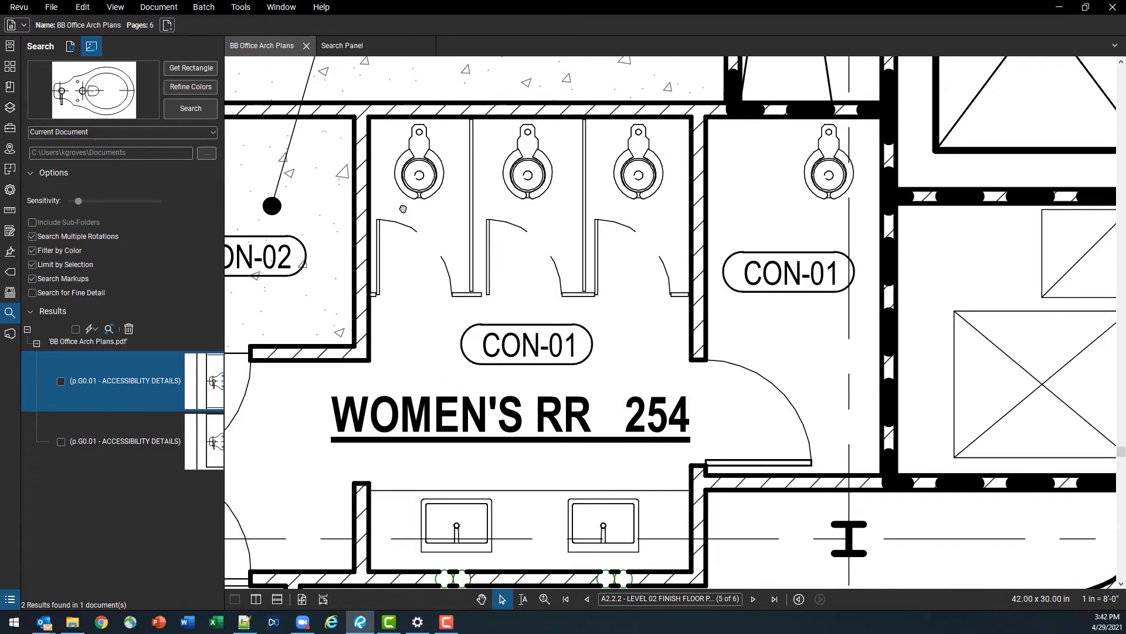
scroll(305, 275, up, 1)
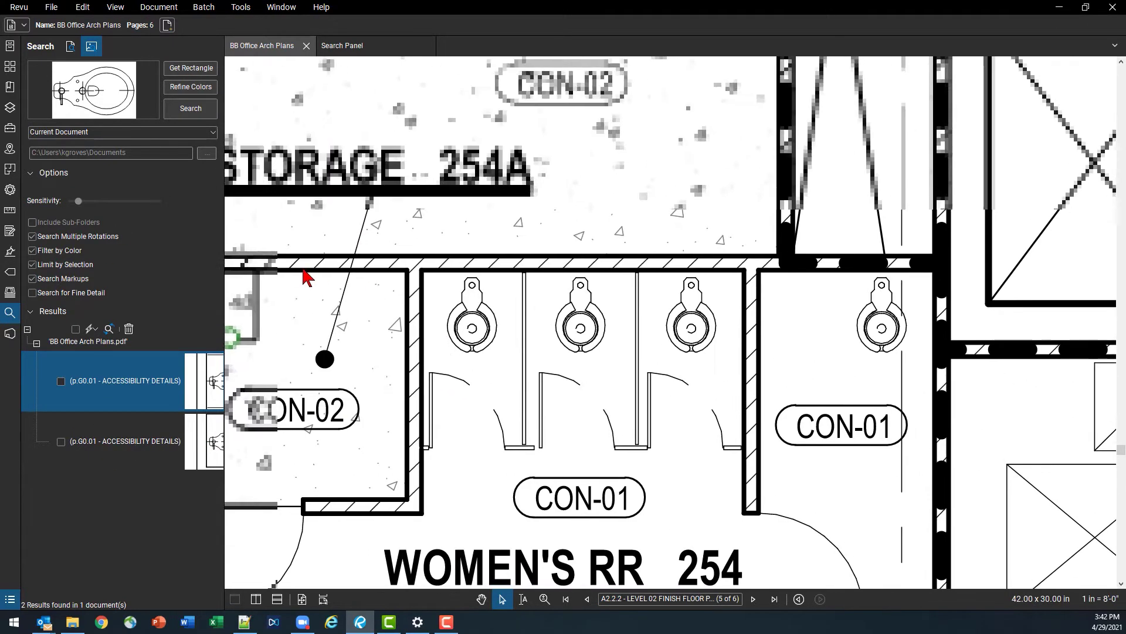
click(194, 70)
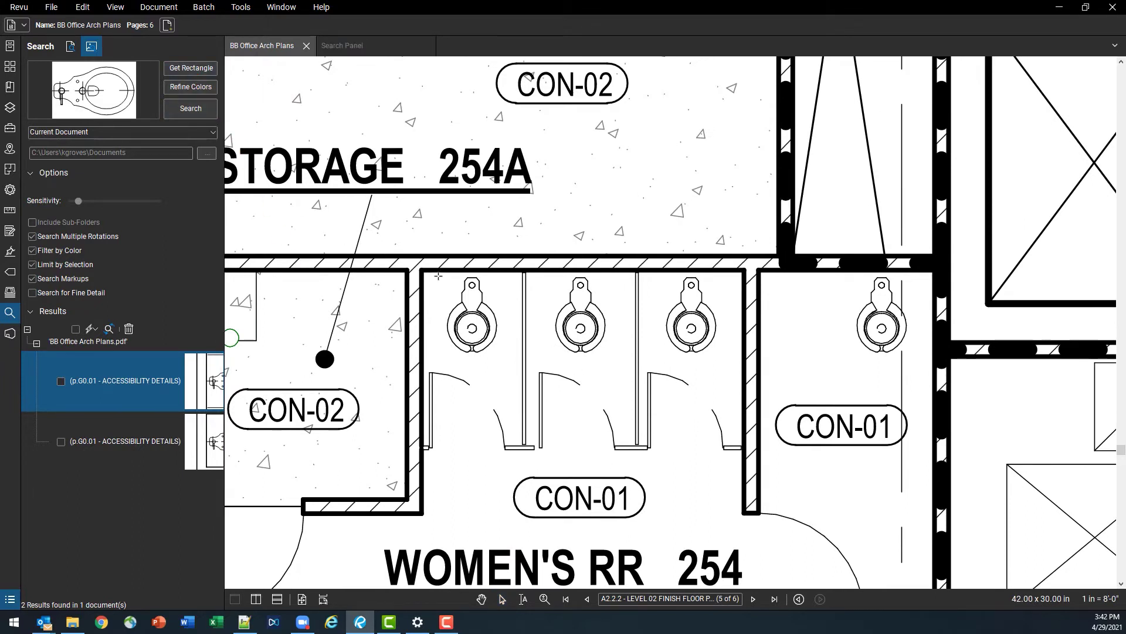
drag(475, 323, 505, 358)
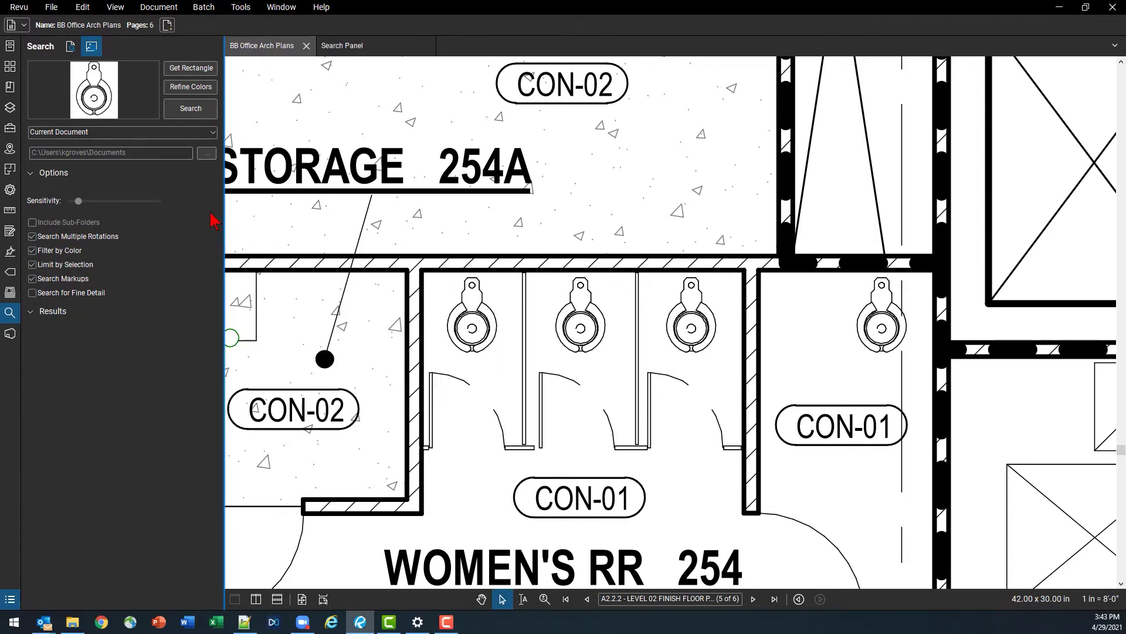
On A2.2.1, capture a stall toilet and search only the current page, finding 4 matches
scroll(423, 343, down, 3)
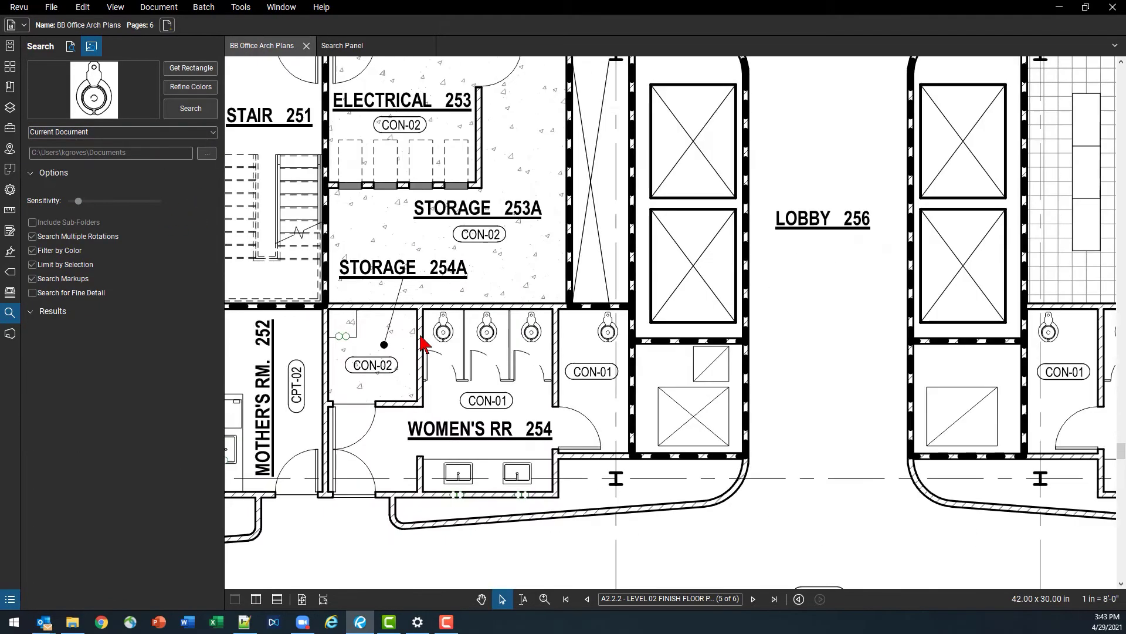
scroll(423, 343, down, 3)
scroll(435, 352, up, 10)
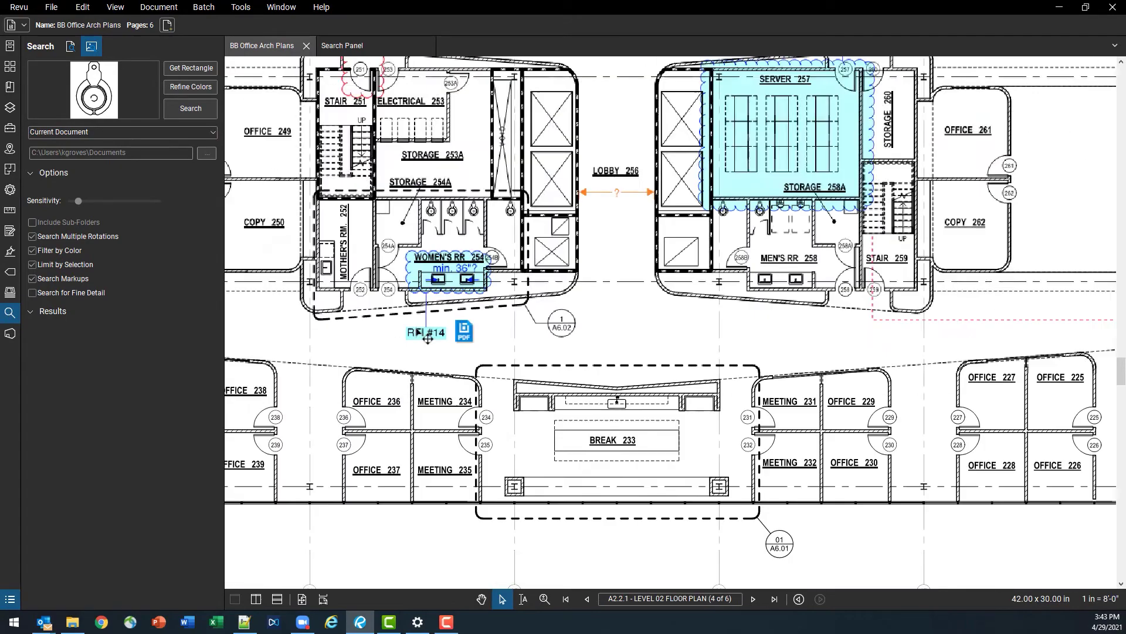
scroll(431, 340, up, 5)
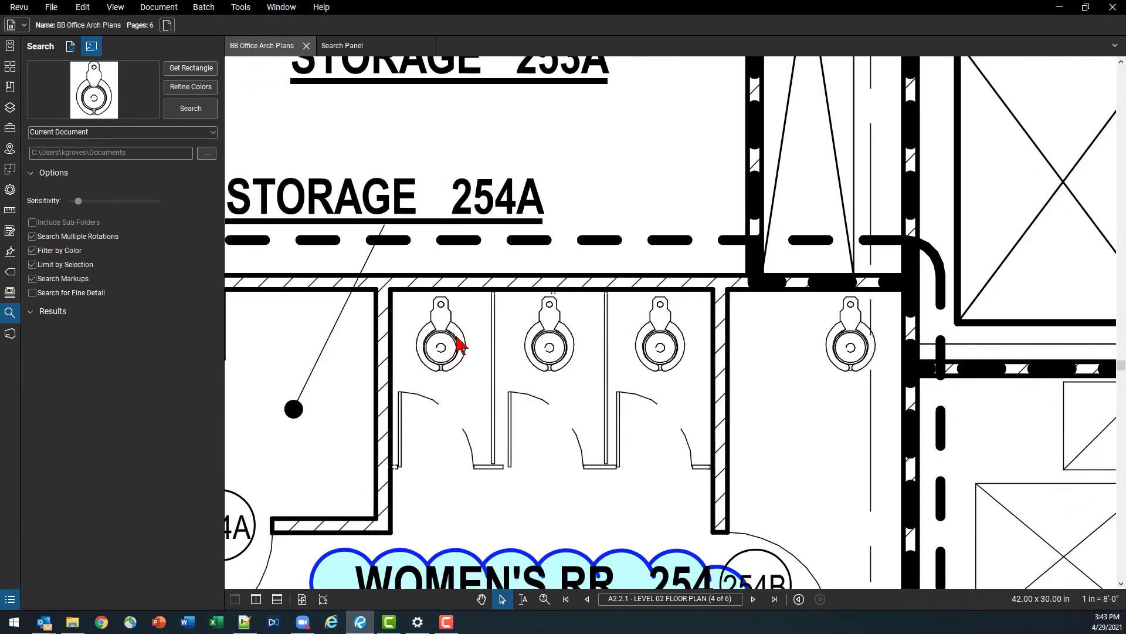
click(85, 133)
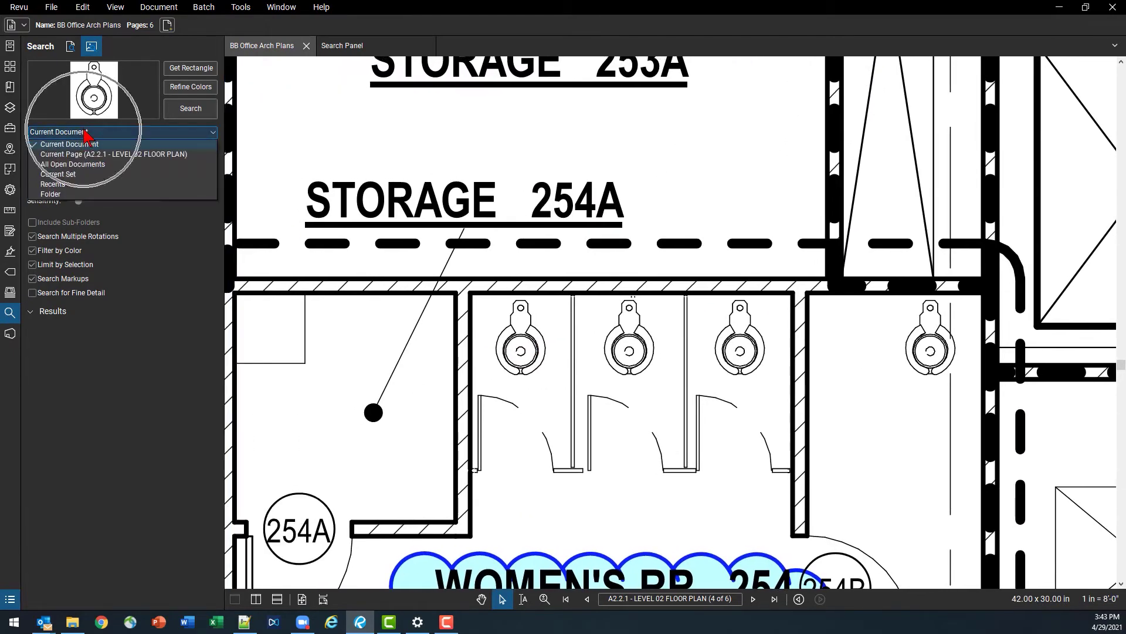
click(90, 155)
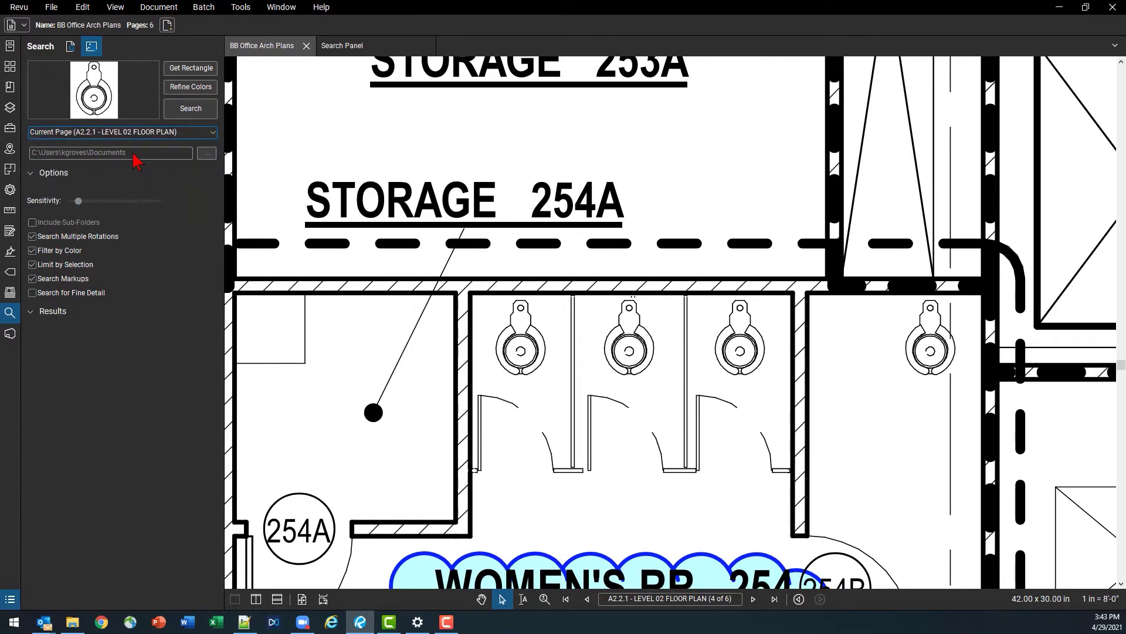
click(178, 69)
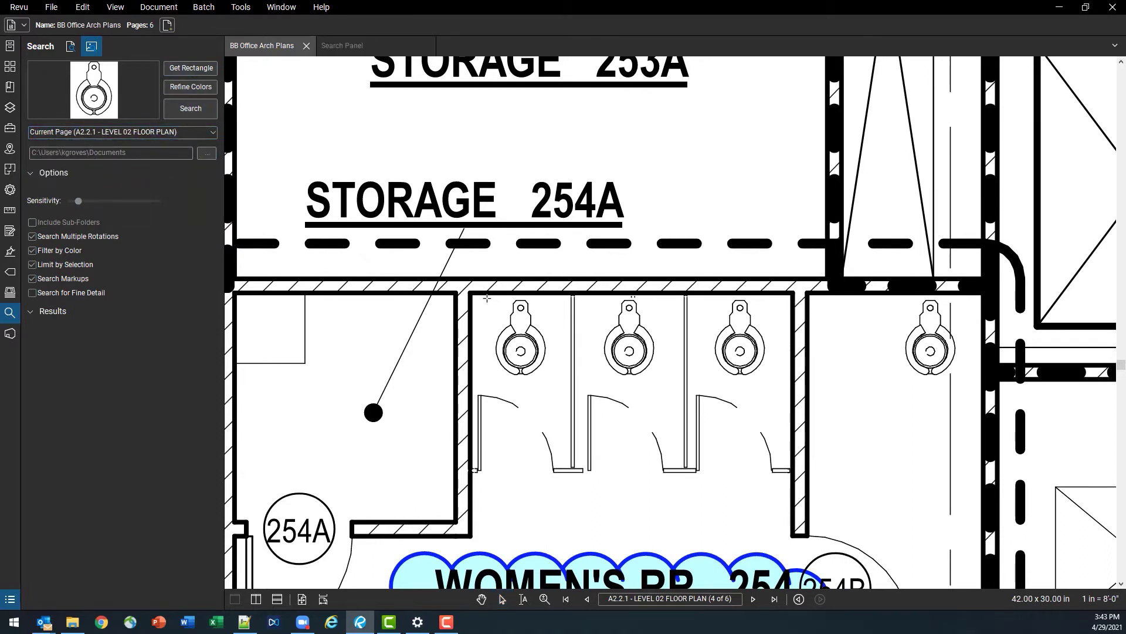
drag(512, 323, 555, 383)
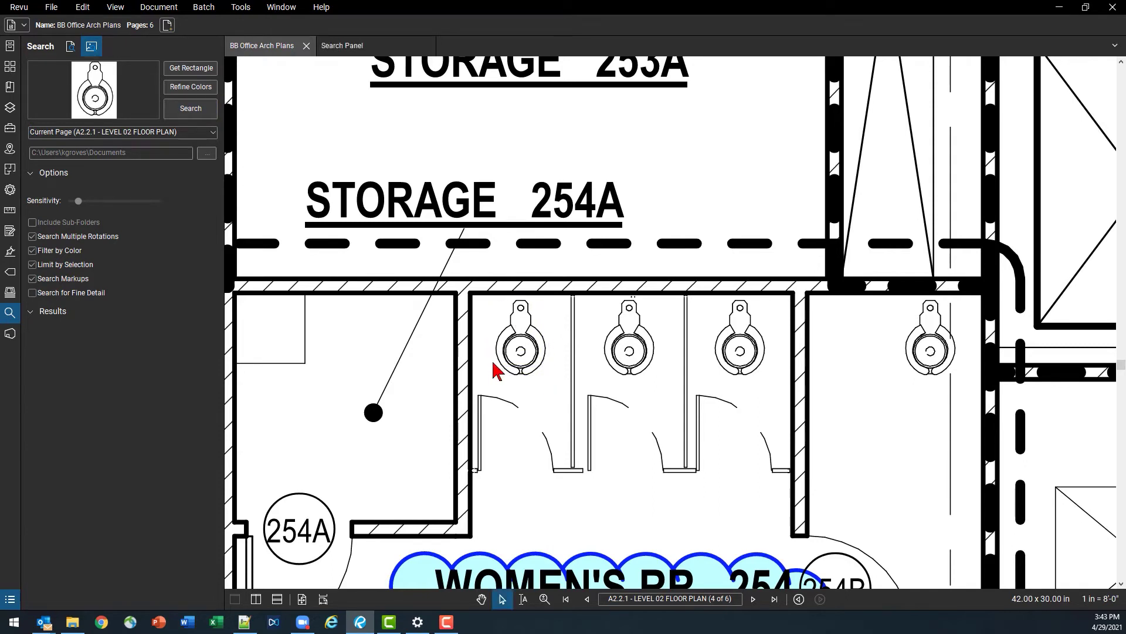
click(197, 109)
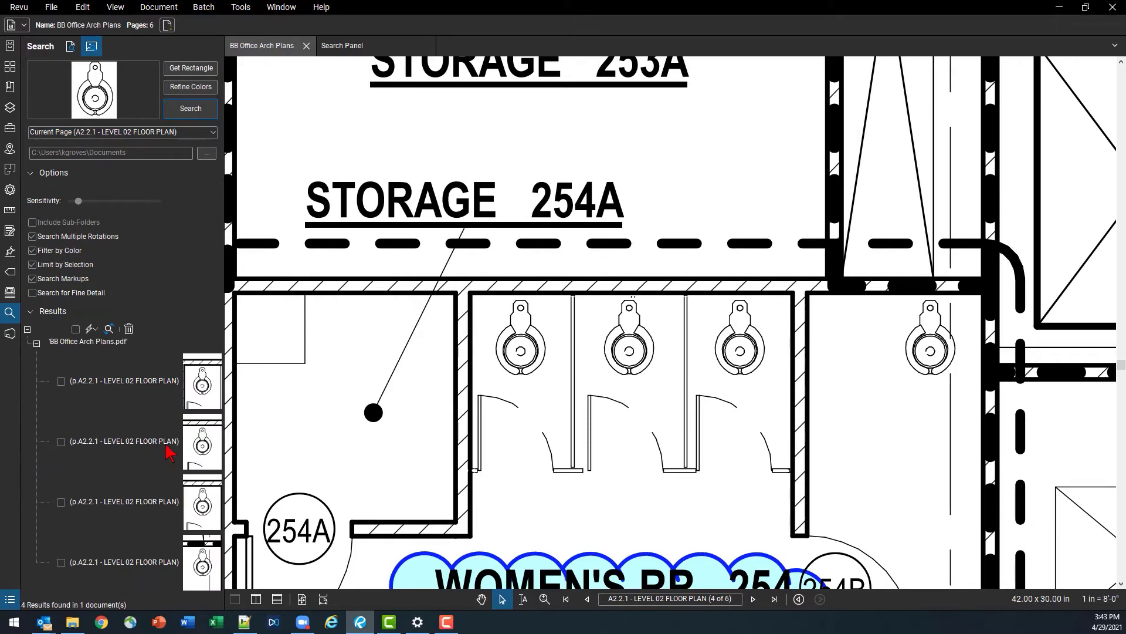
scroll(375, 446, down, 6)
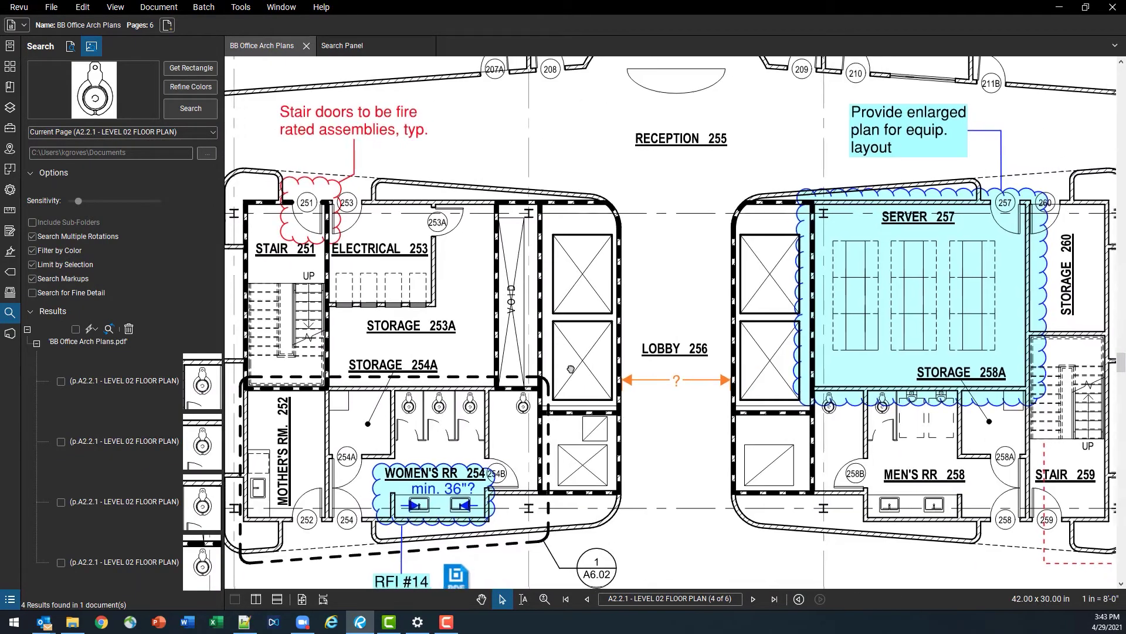
click(867, 406)
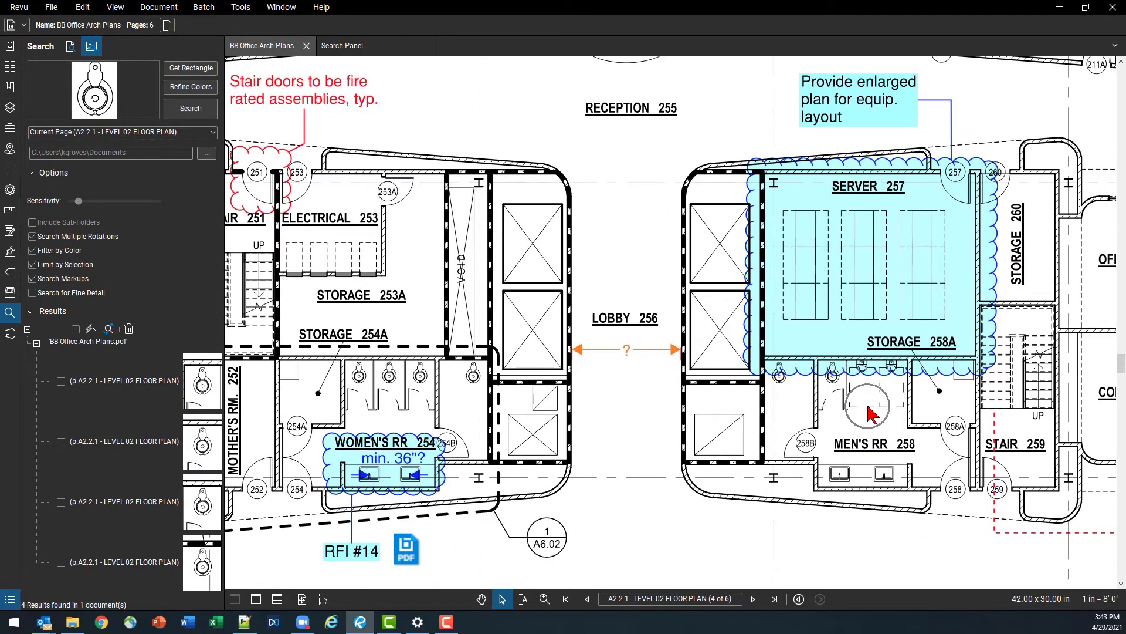
click(425, 396)
click(123, 399)
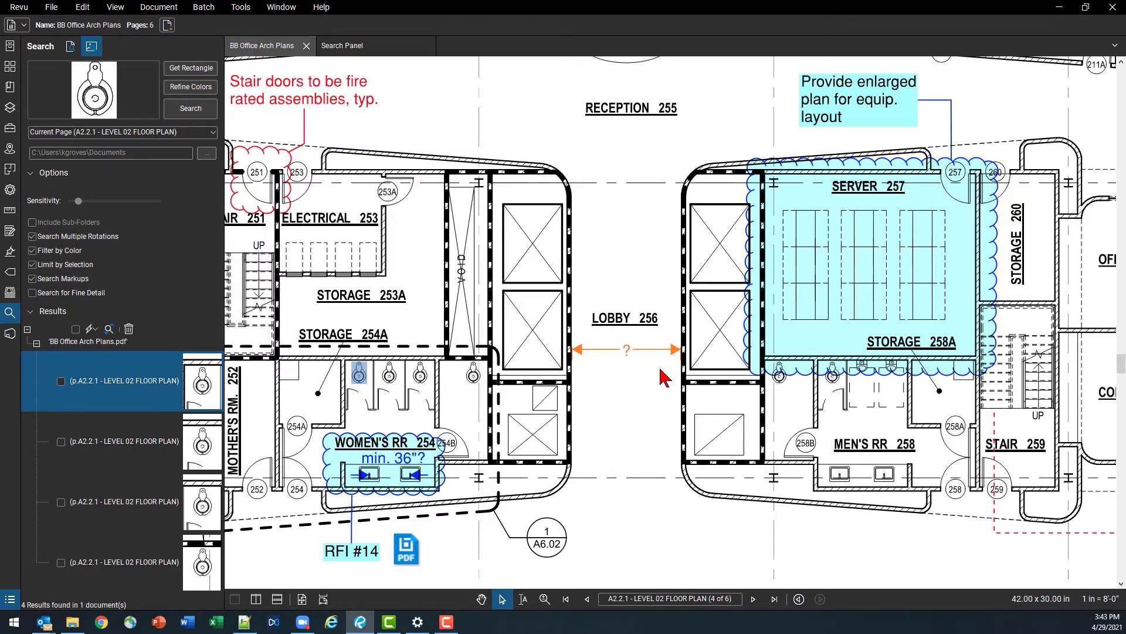
click(112, 446)
click(111, 514)
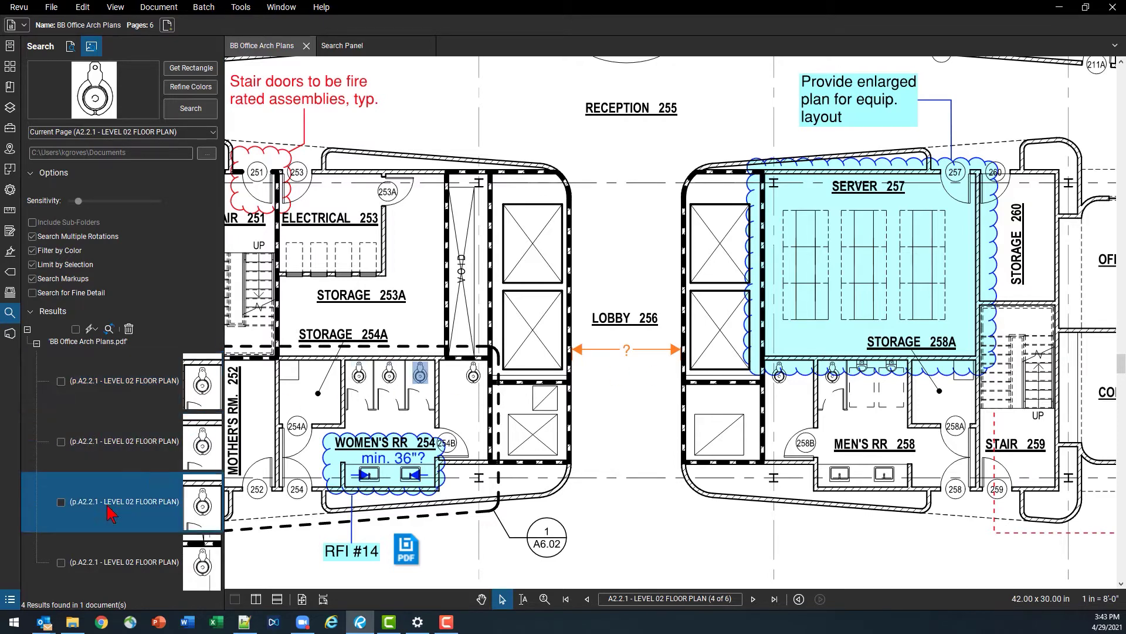
click(112, 564)
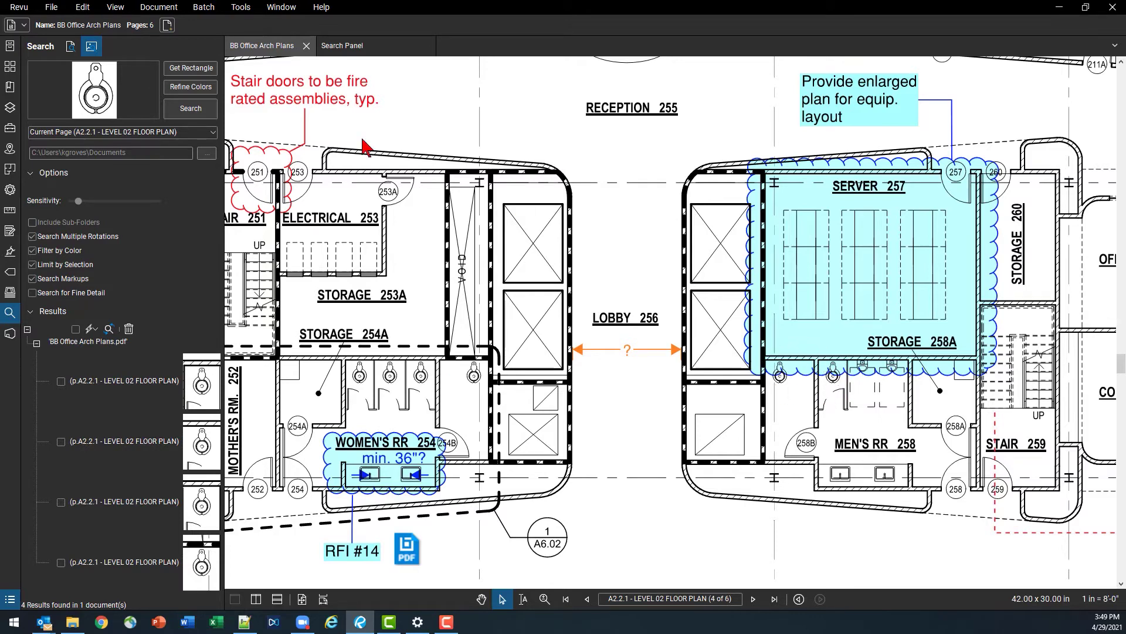
click(177, 71)
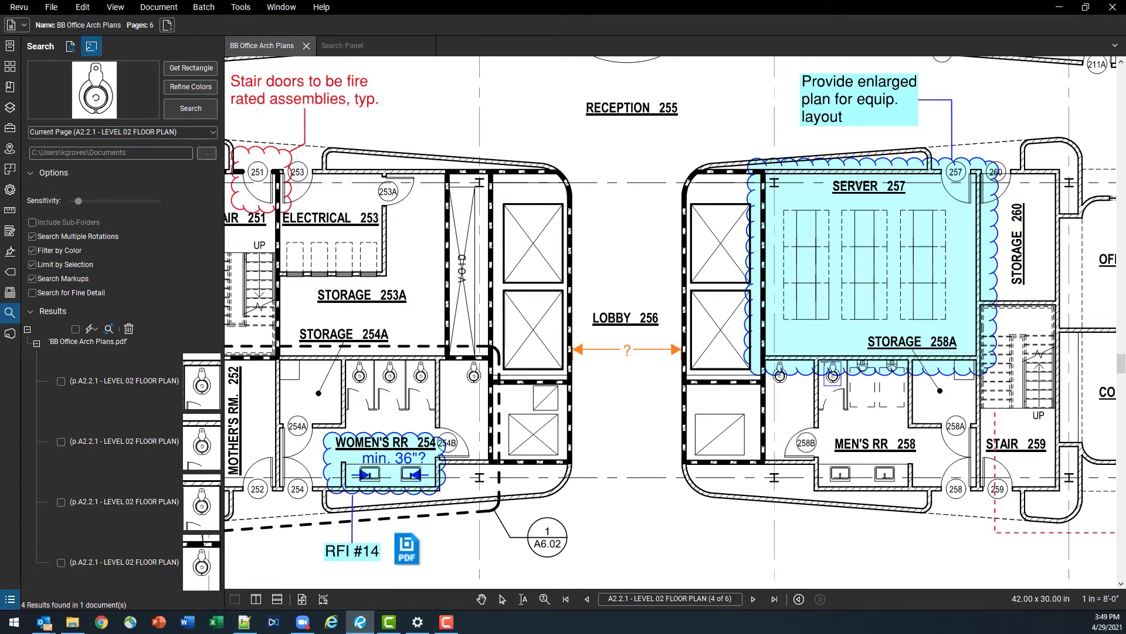
drag(842, 385, 843, 385)
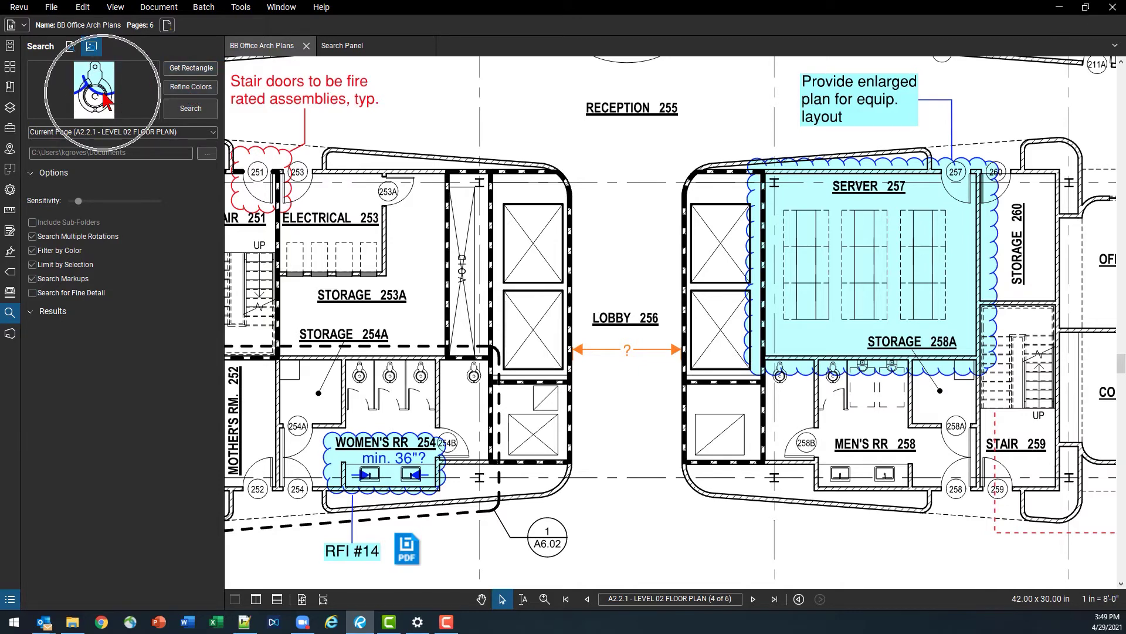
click(172, 88)
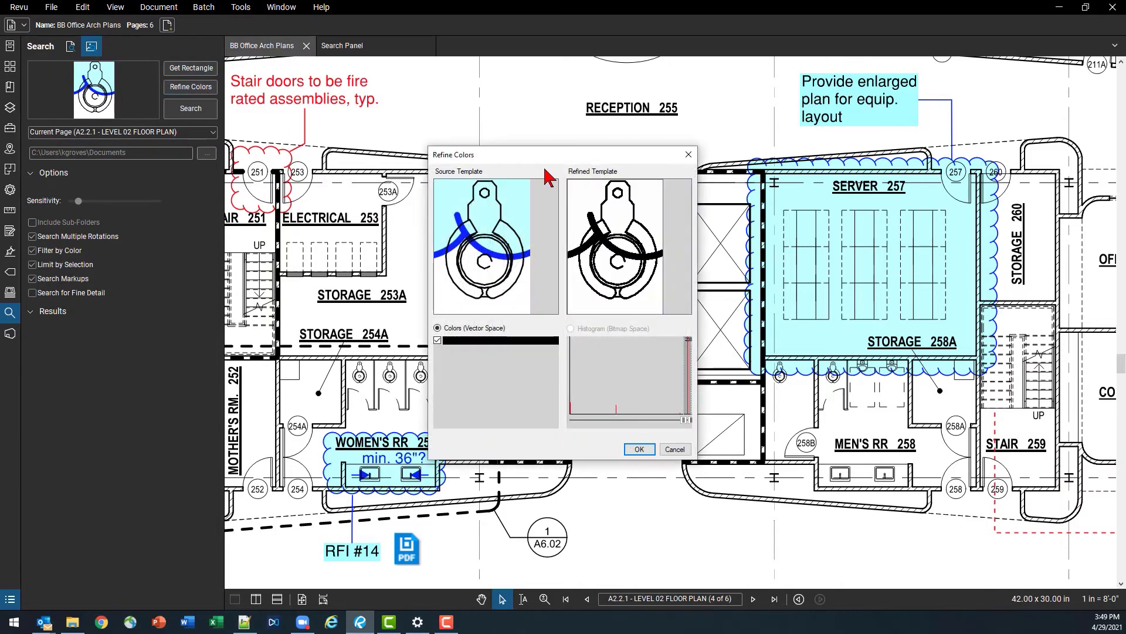
drag(546, 159, 478, 148)
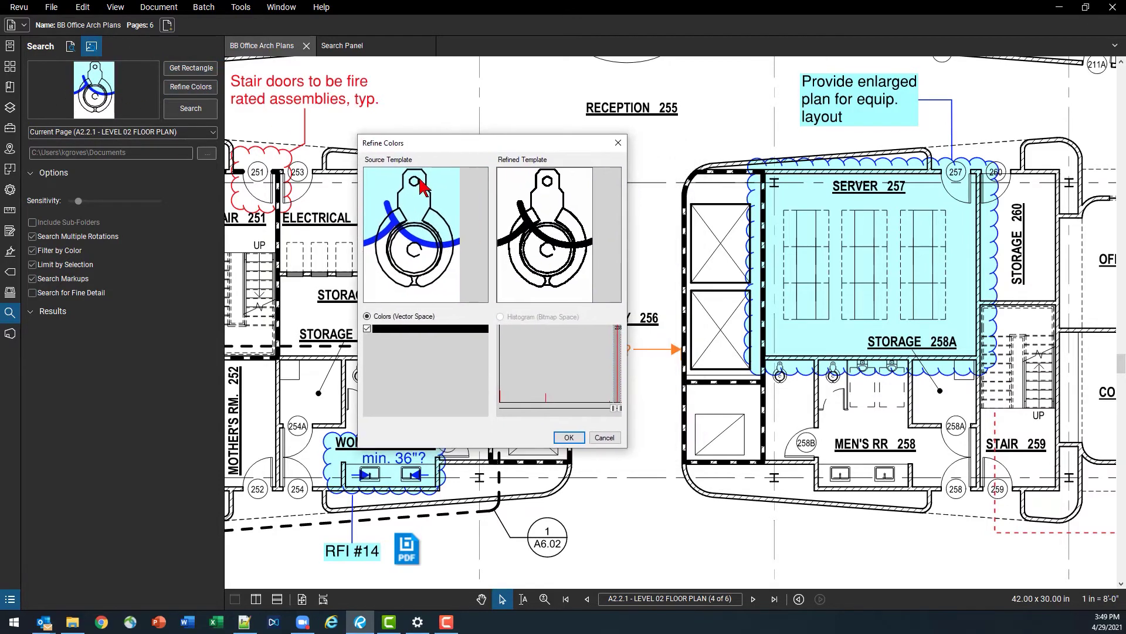
click(367, 329)
click(366, 329)
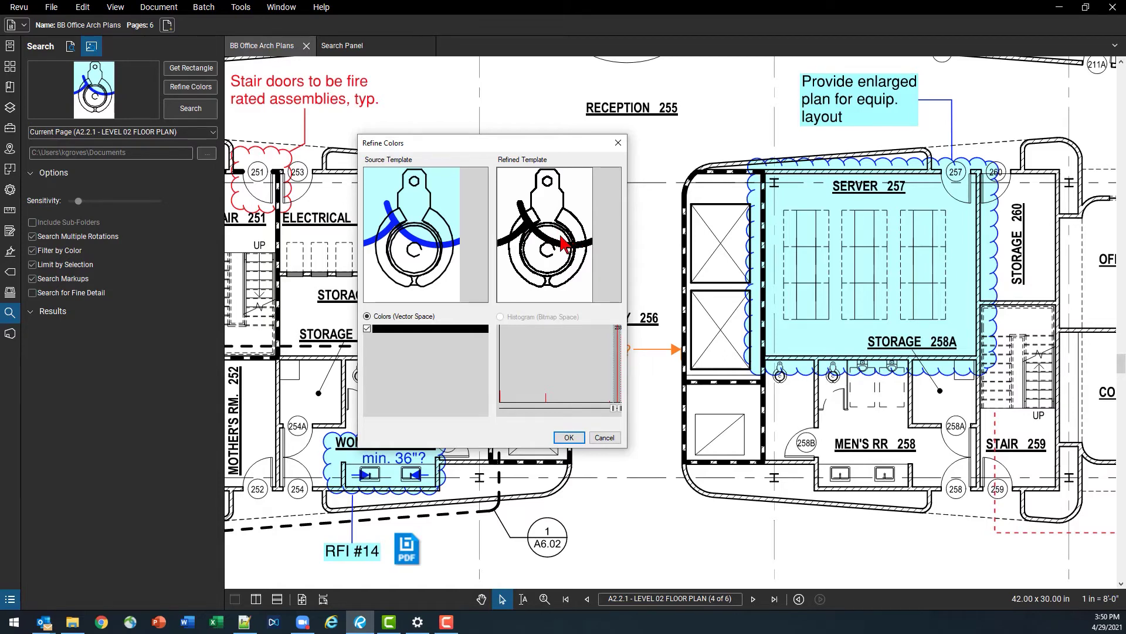
click(569, 438)
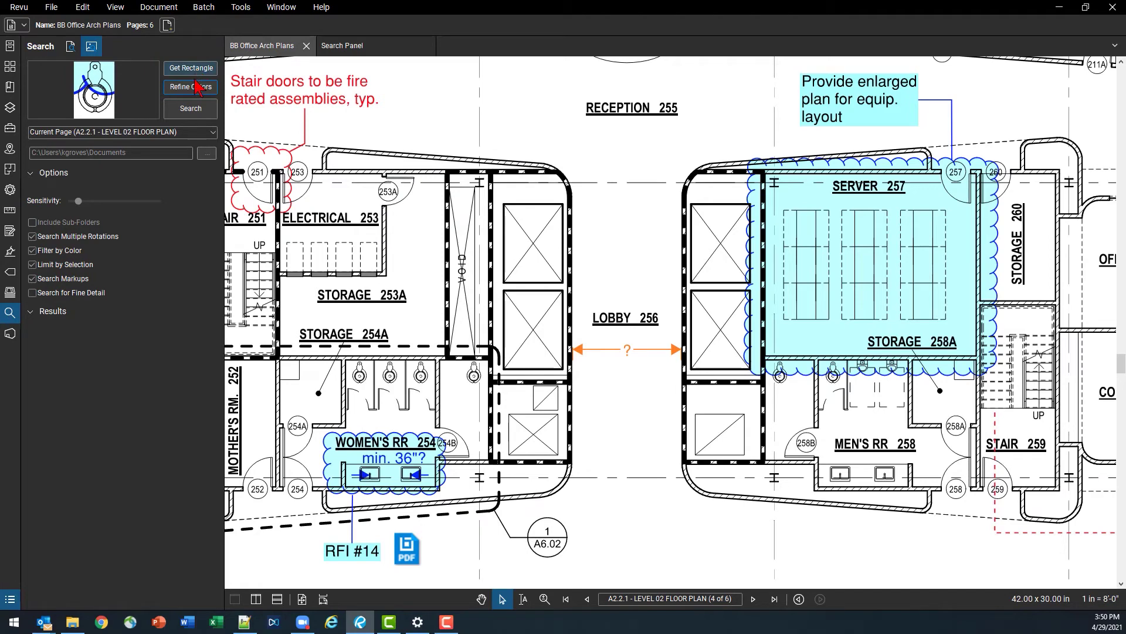
click(190, 109)
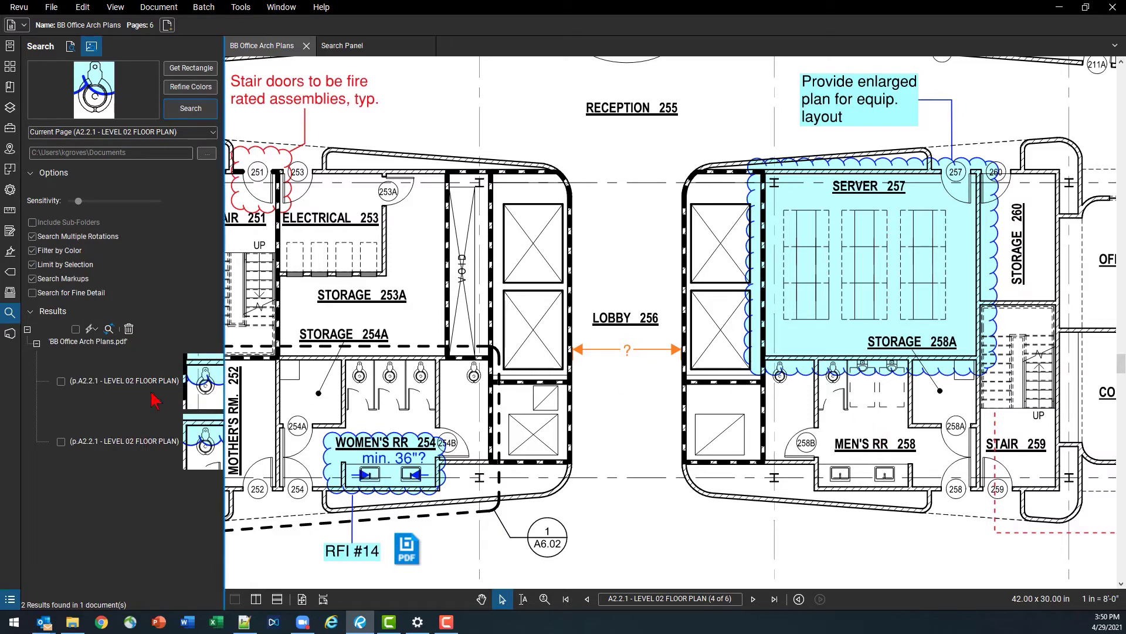
Preview the two toilet matches on A2.2.1 Level 02 Floor Plan
click(129, 404)
click(114, 444)
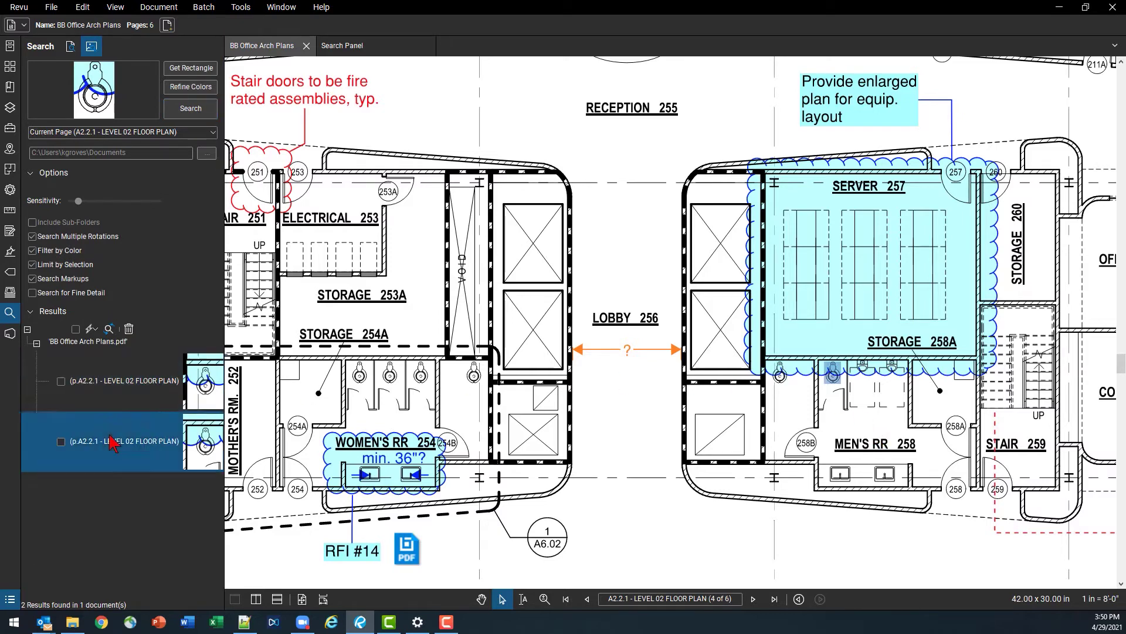
click(120, 400)
key(F10)
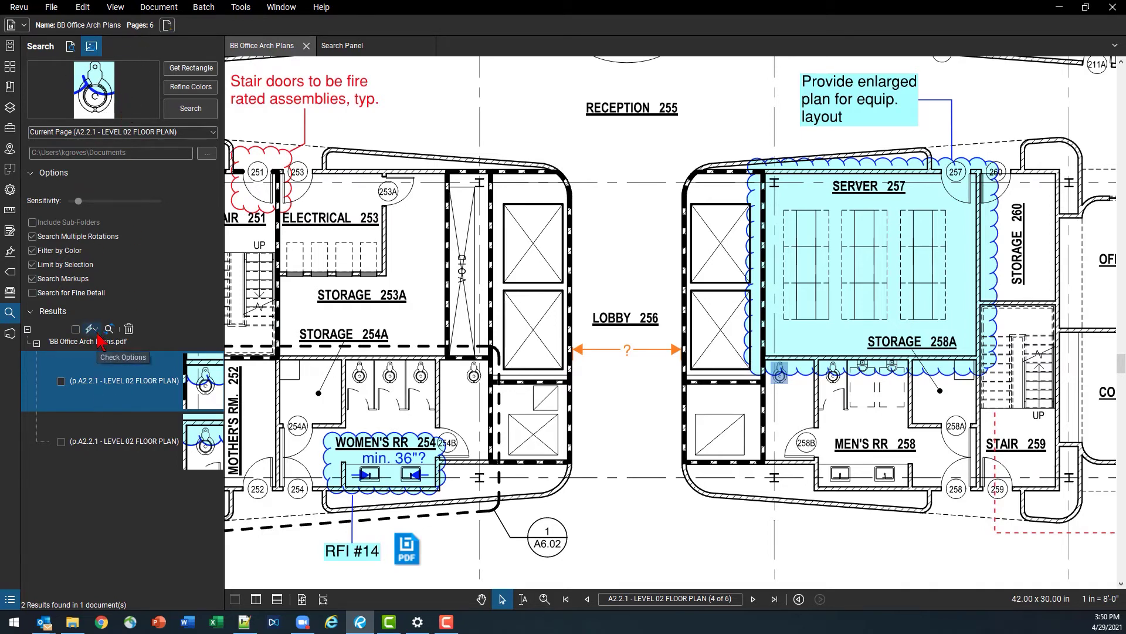
click(257, 7)
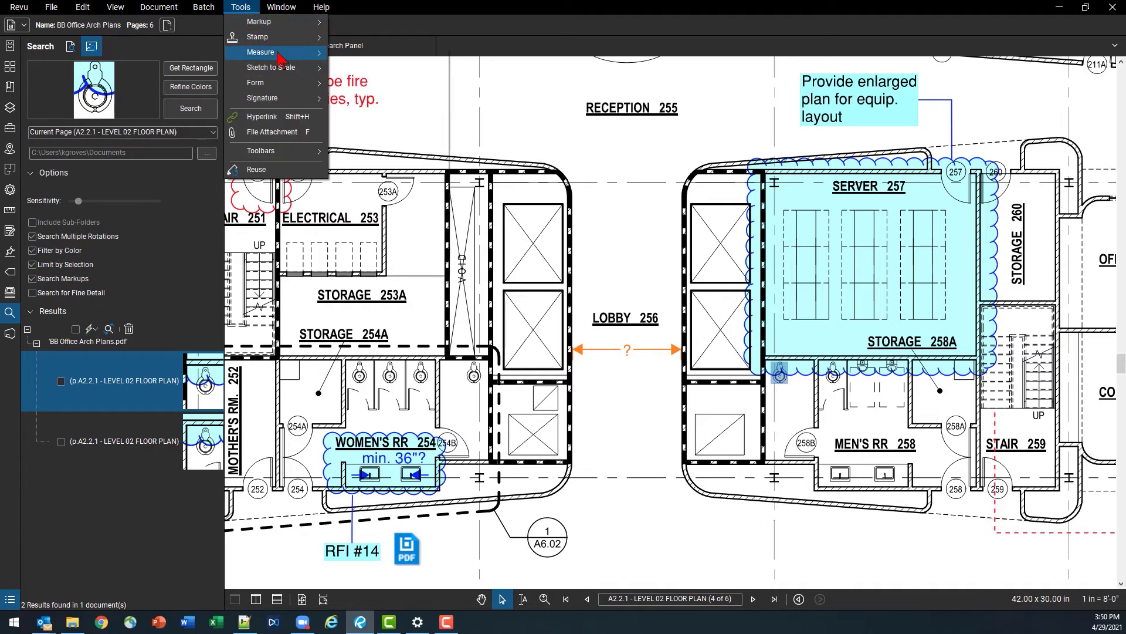
Tick both toilet search matches and apply built-in red check-mark count measurements to them
mouse_move(276, 52)
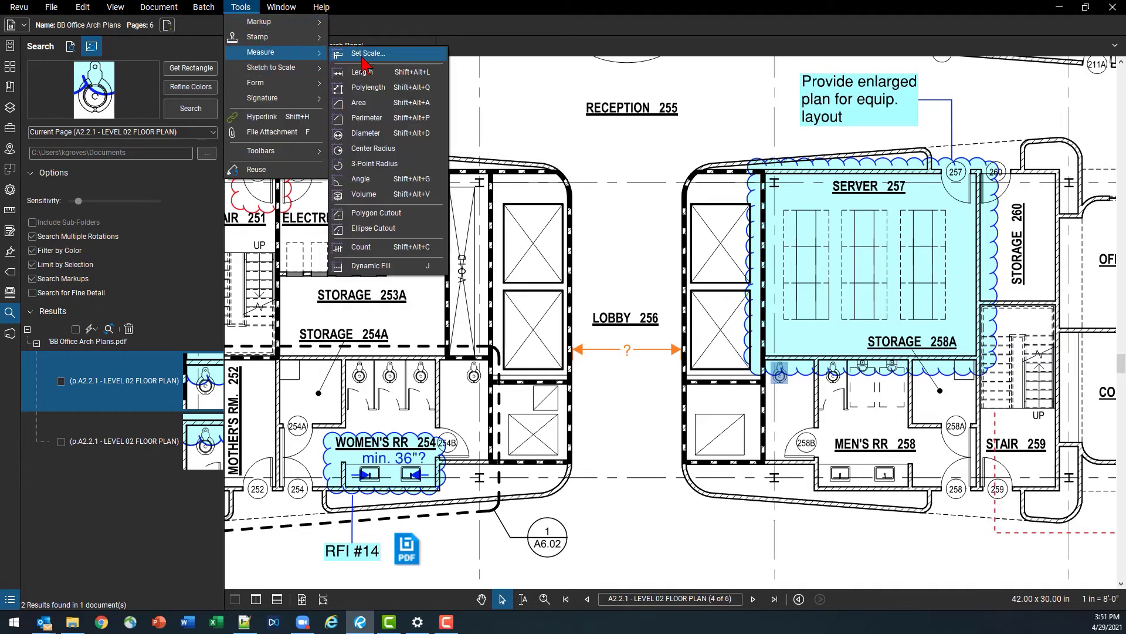
click(382, 247)
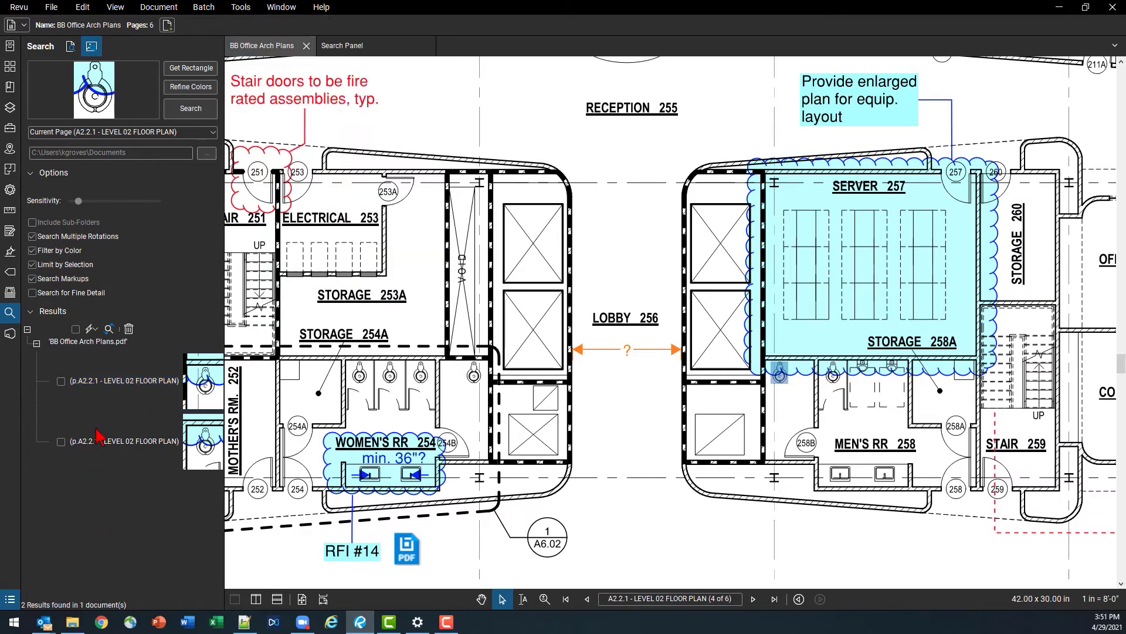
click(61, 381)
click(62, 442)
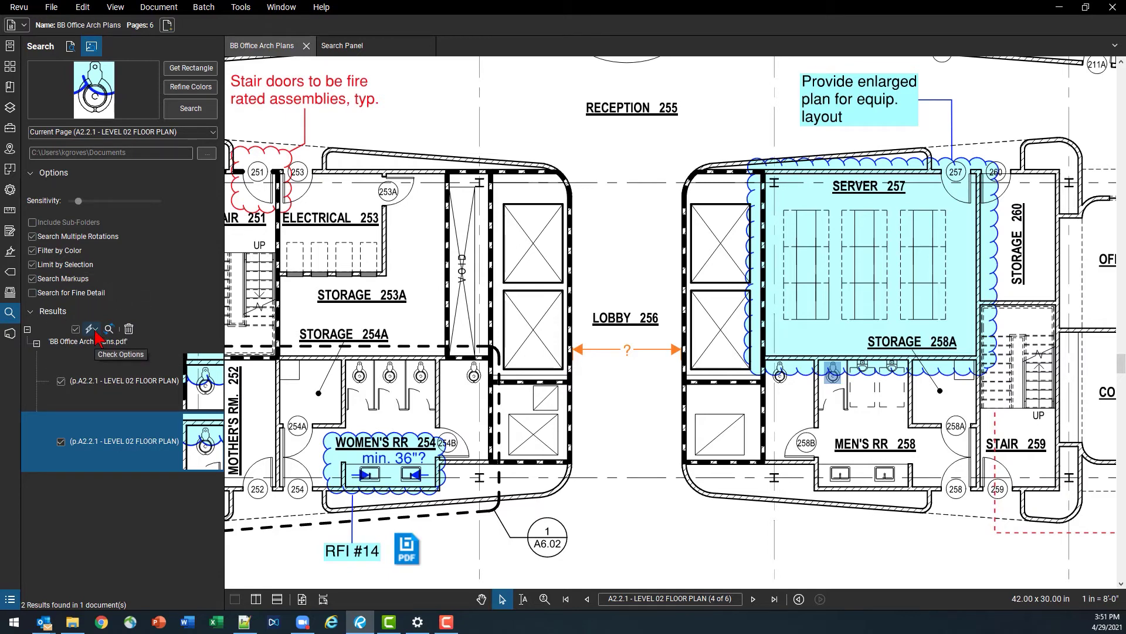
click(95, 331)
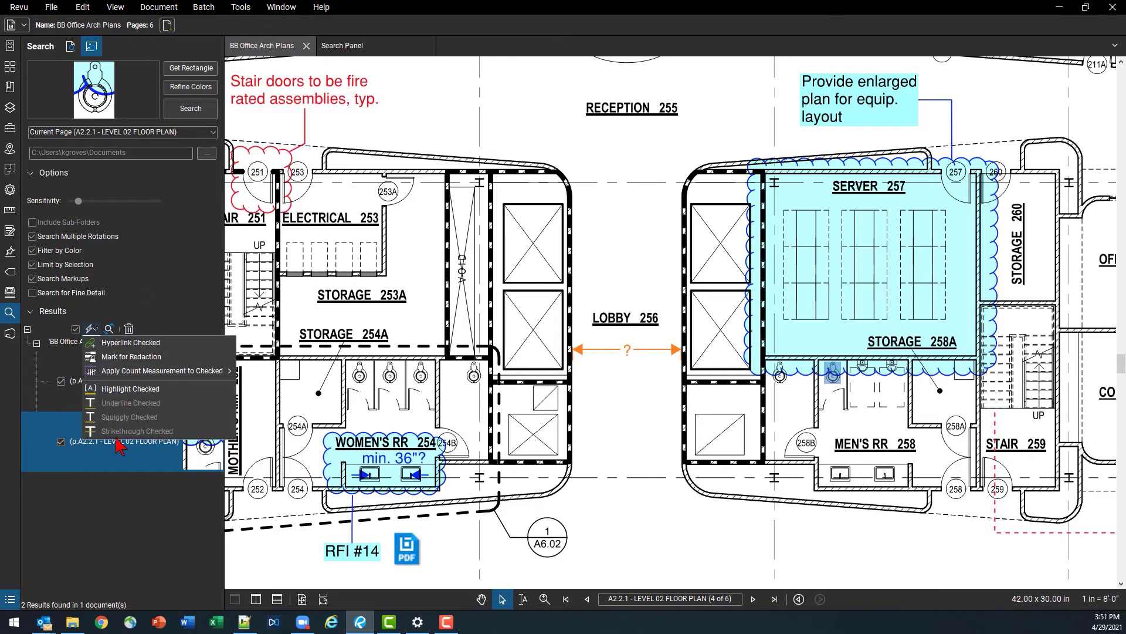
mouse_move(142, 377)
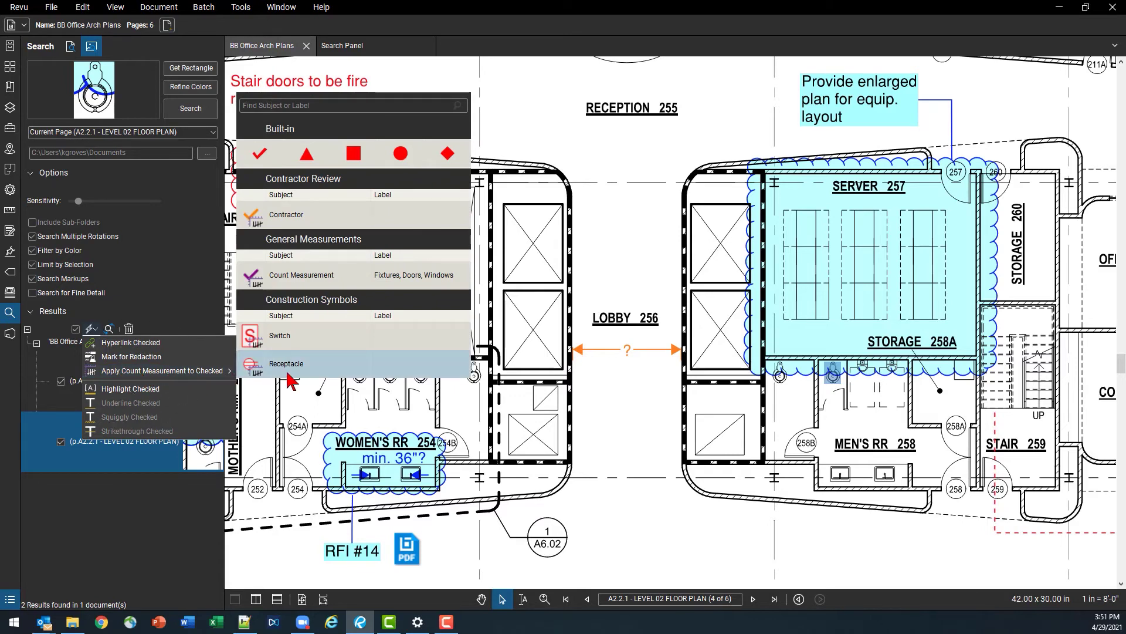
click(263, 163)
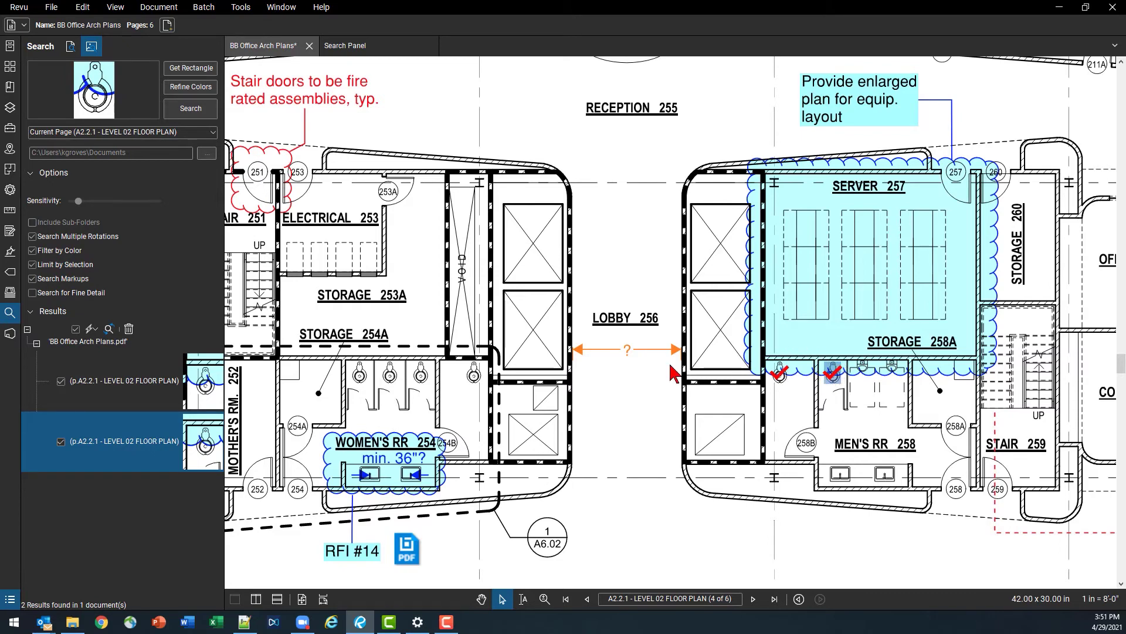
Show the Markups List with the other authors' markup groups collapsed
click(11, 605)
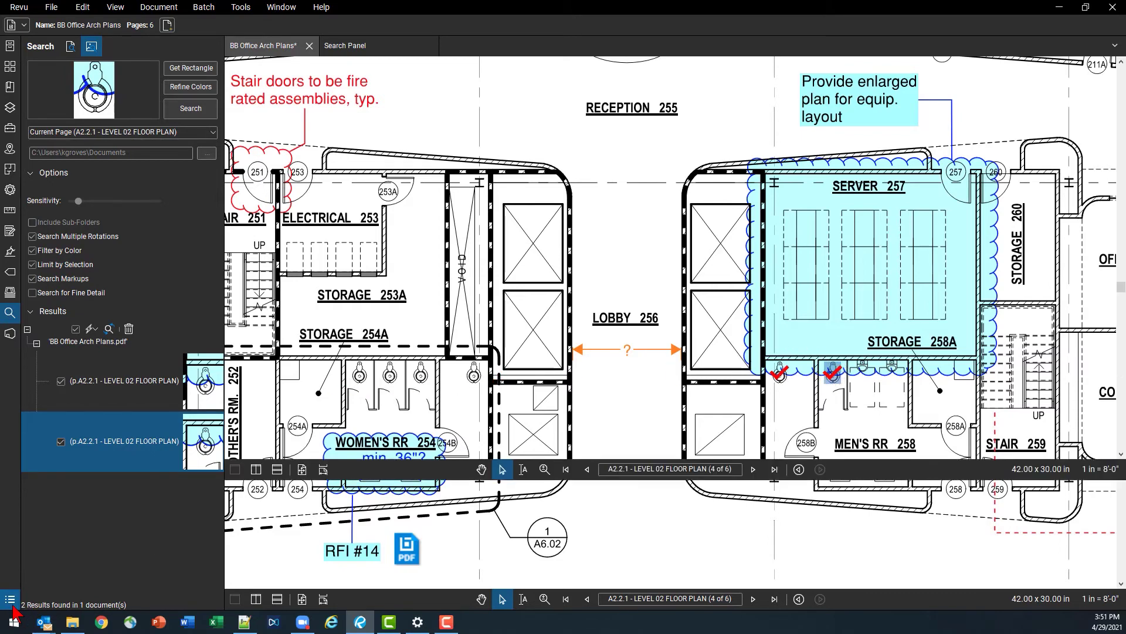
click(30, 529)
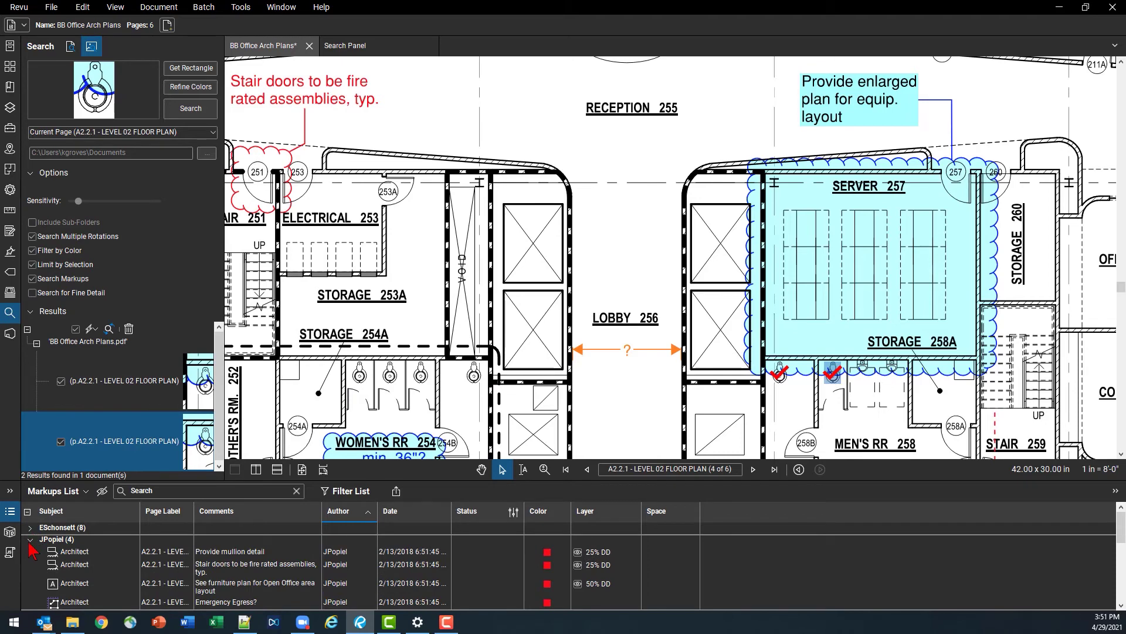
click(30, 539)
click(30, 576)
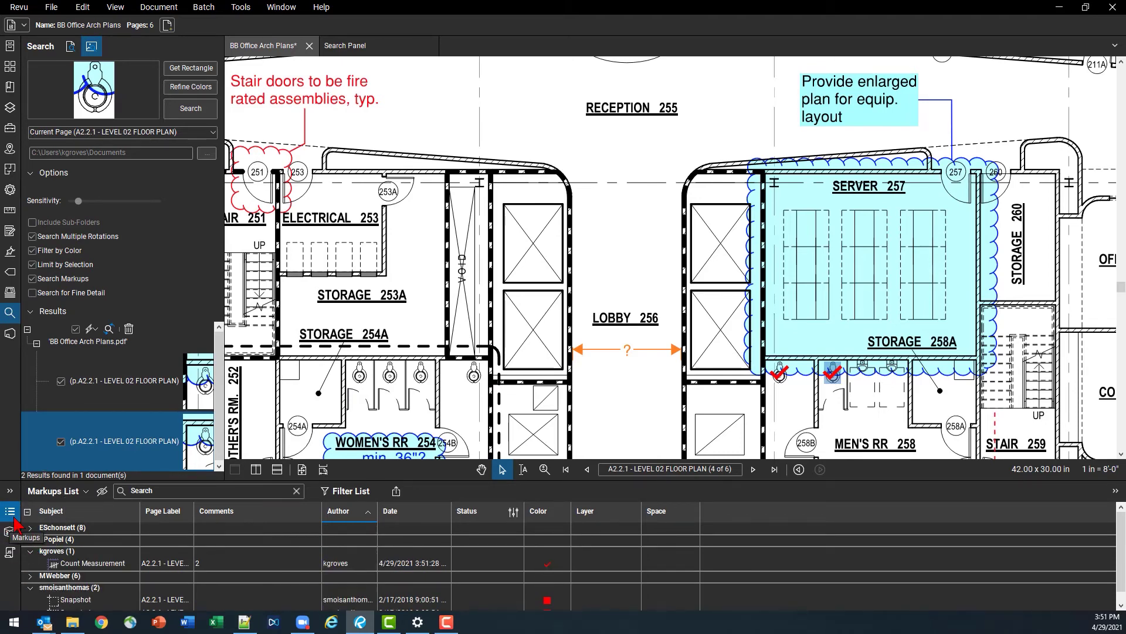
click(30, 588)
Change the count measurement's subject to 'Toilet Count' in its properties
click(56, 561)
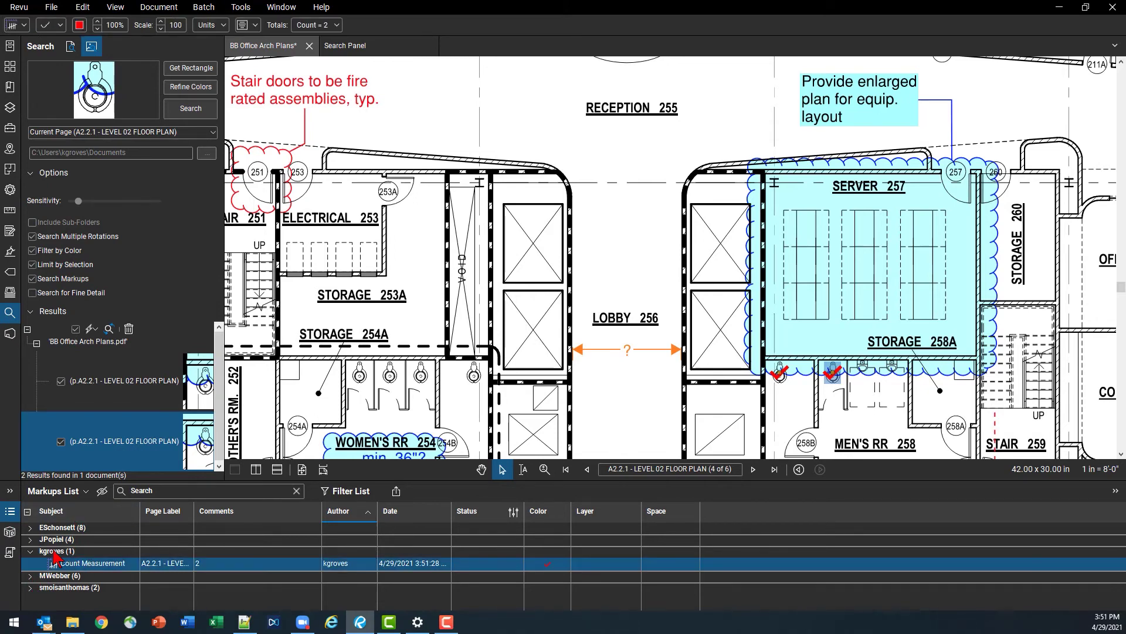
right_click(99, 565)
click(137, 599)
drag(147, 102, 66, 102)
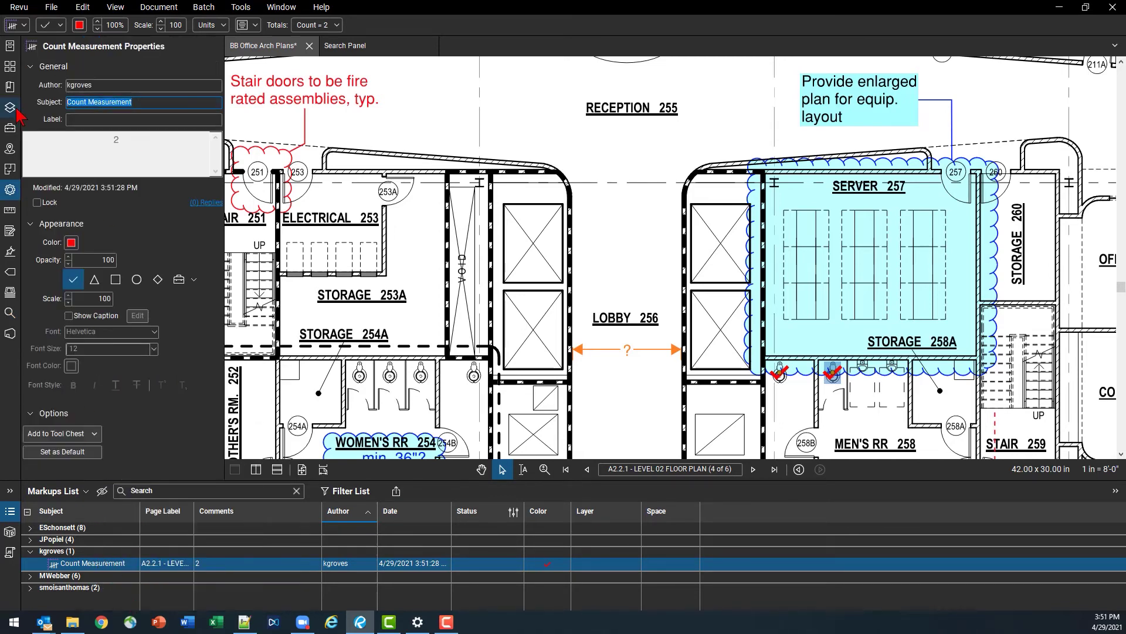
text(Toilet Count)
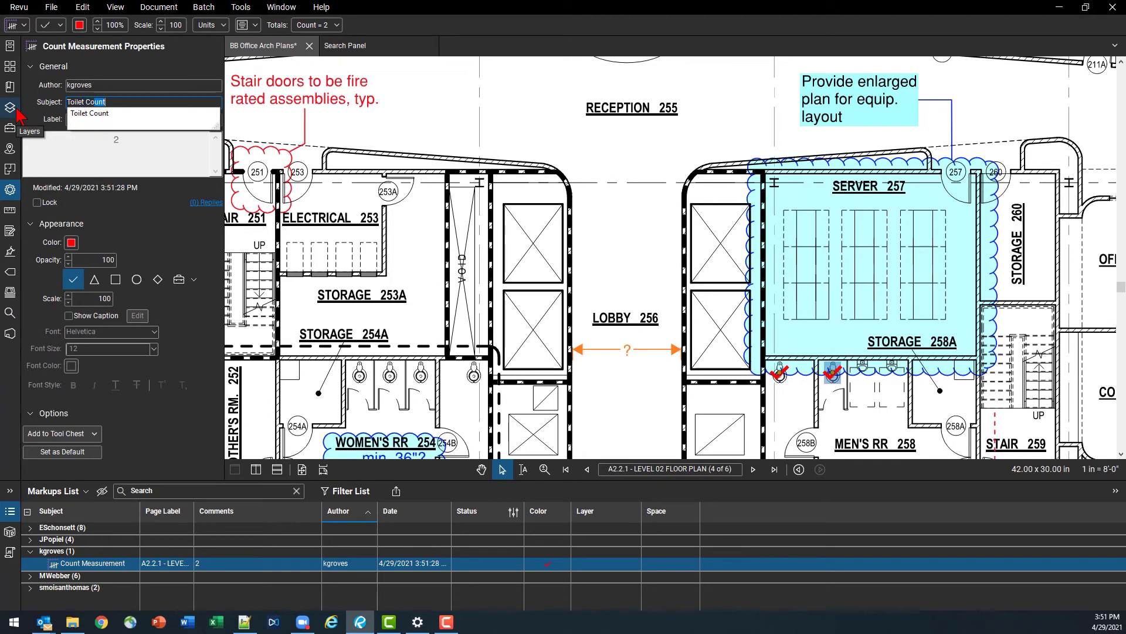
key(Return)
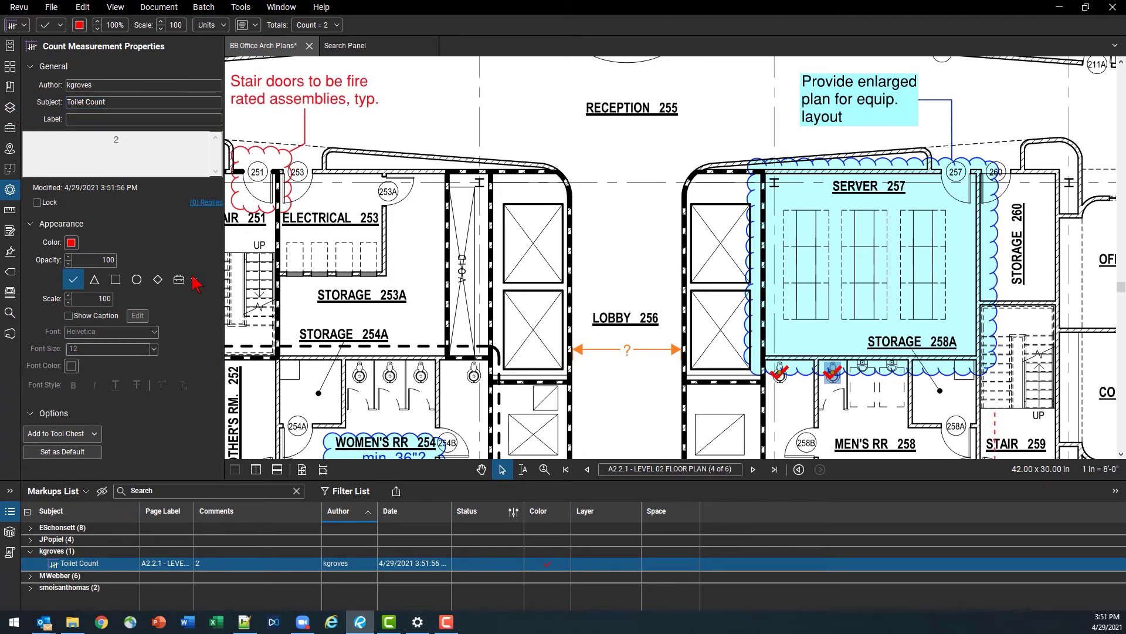
click(9, 190)
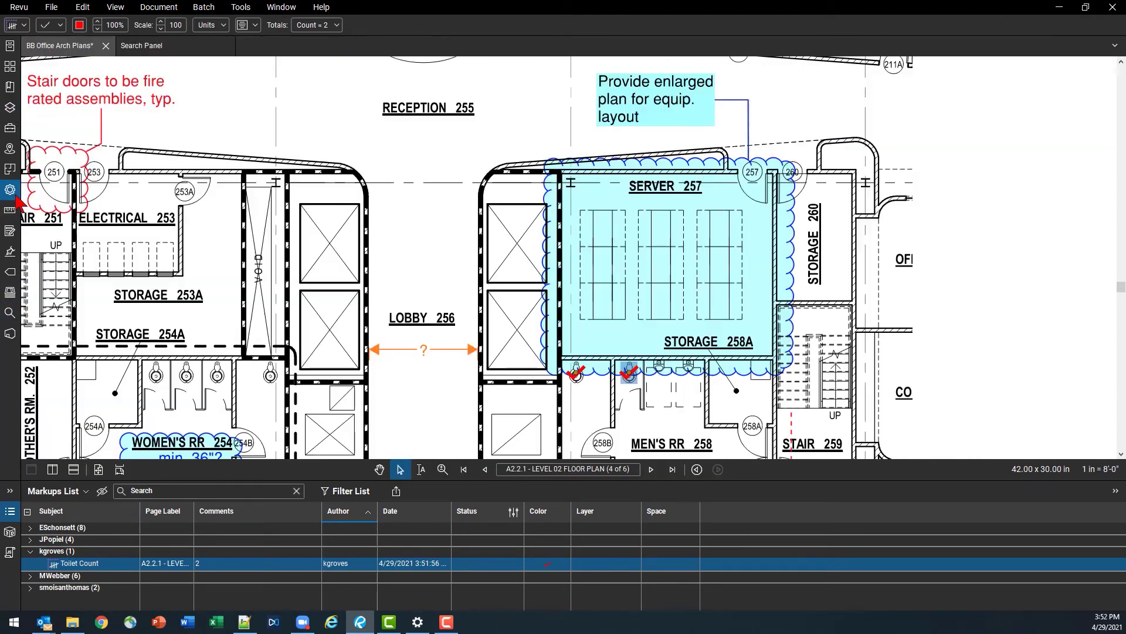
Resume the Toilet Count and add the four Women's RR toilets
click(87, 566)
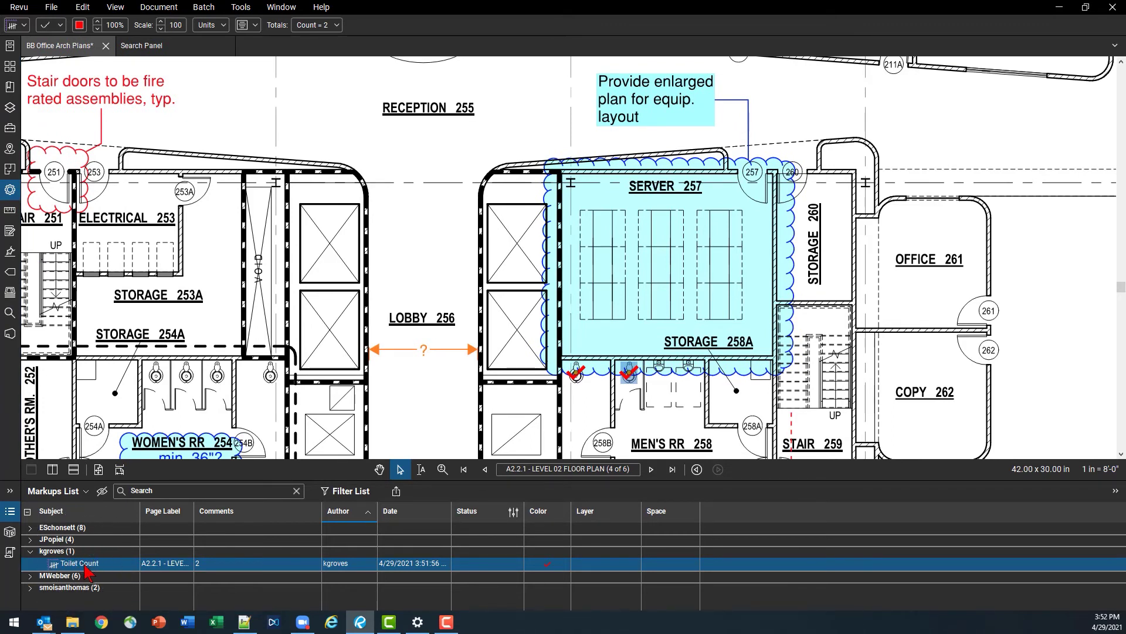
right_click(97, 575)
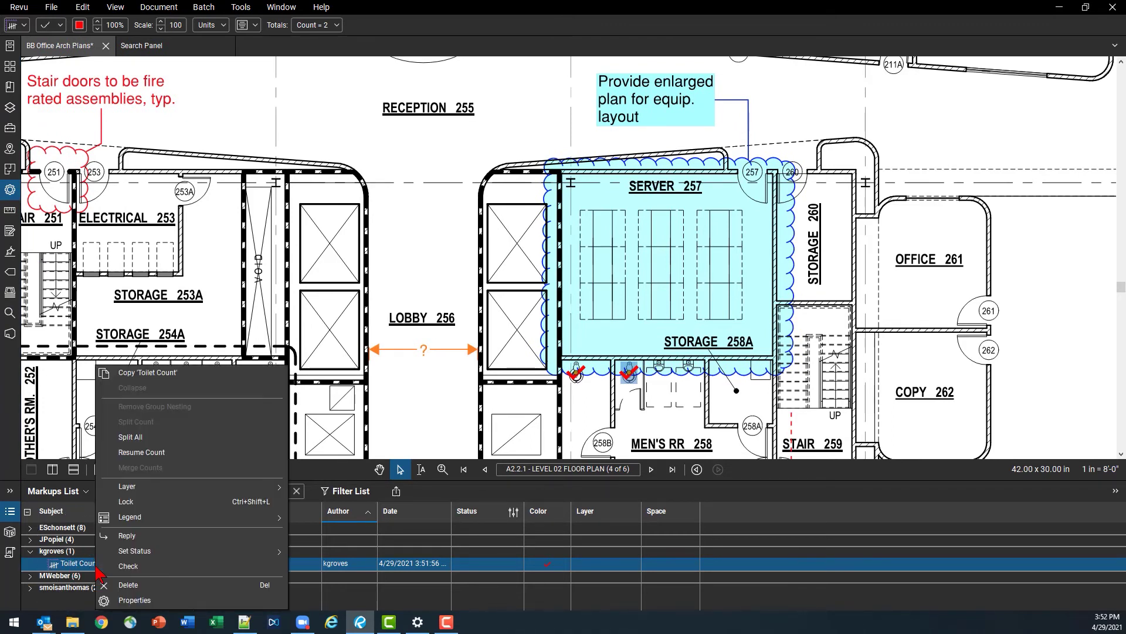
click(142, 456)
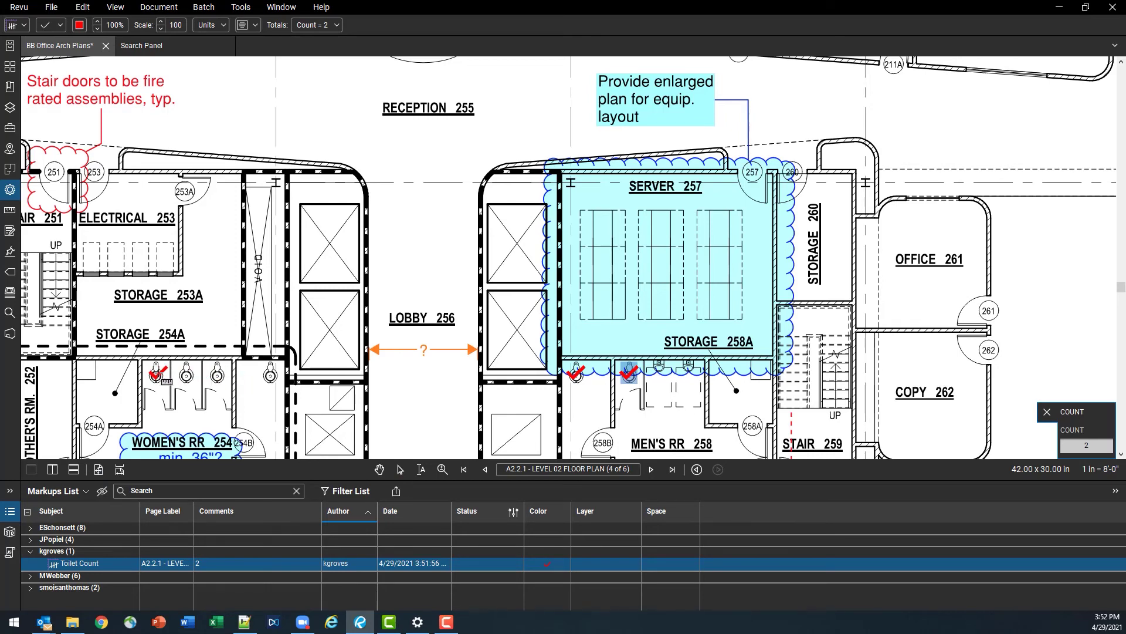
click(157, 374)
click(187, 374)
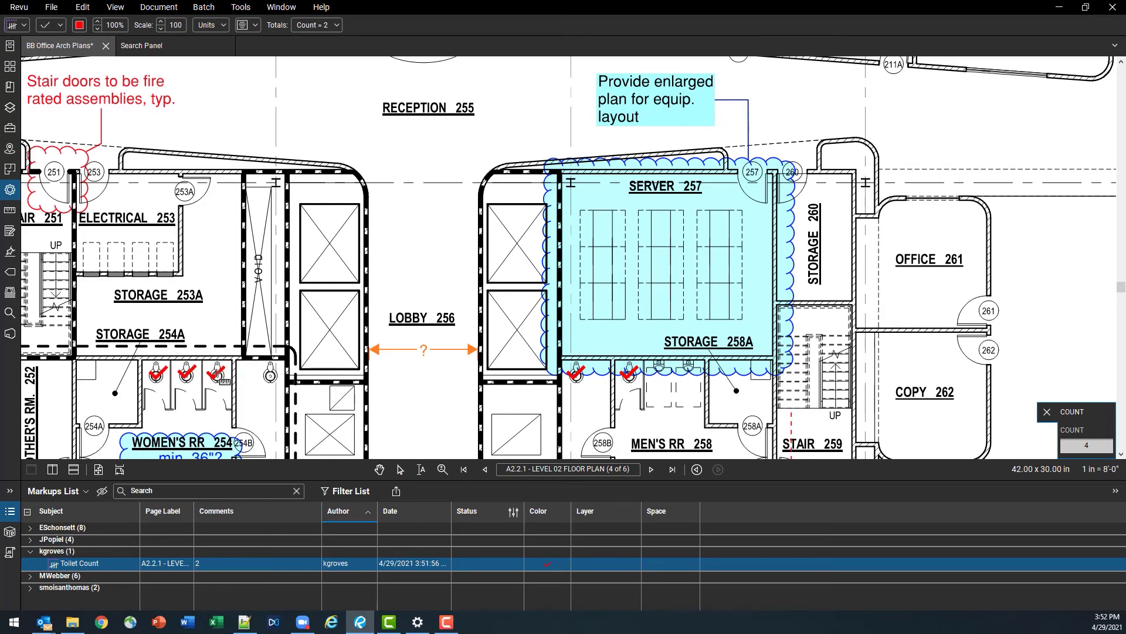
click(217, 374)
click(271, 373)
key(Escape)
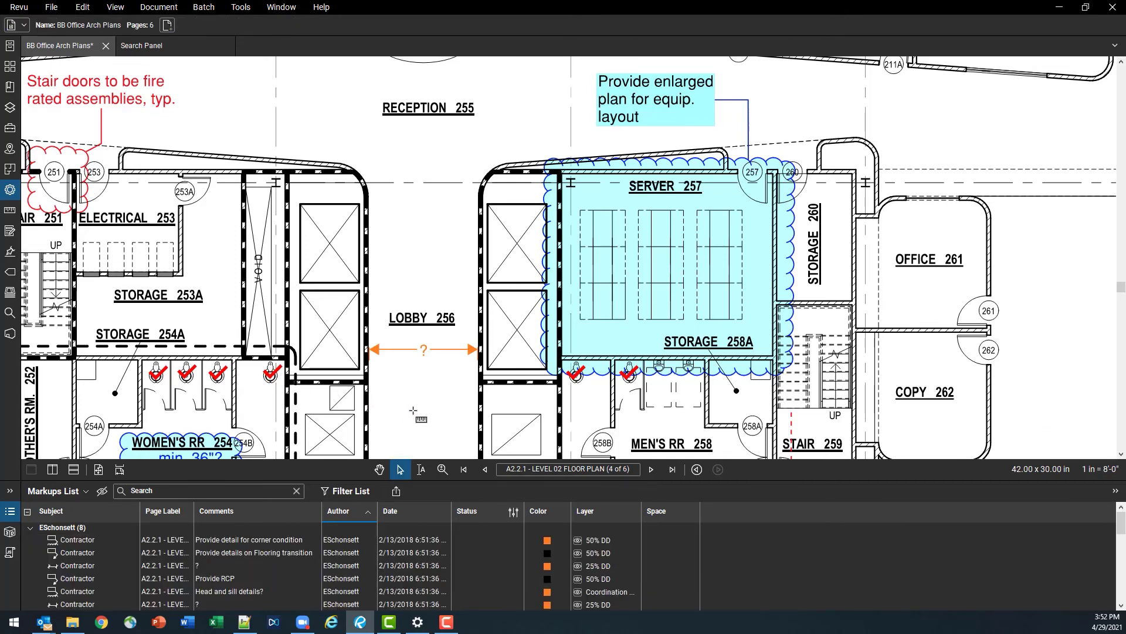
Collapse the other authors' markup groups and select Toilet Count to verify its total of 6
click(30, 527)
click(30, 539)
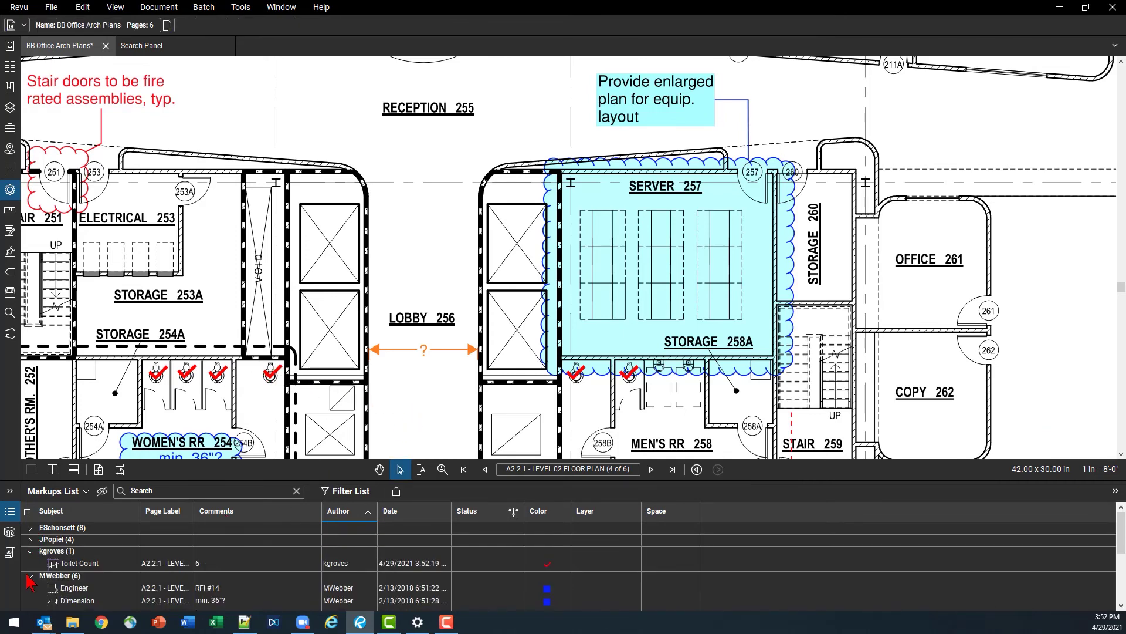
click(30, 575)
click(30, 588)
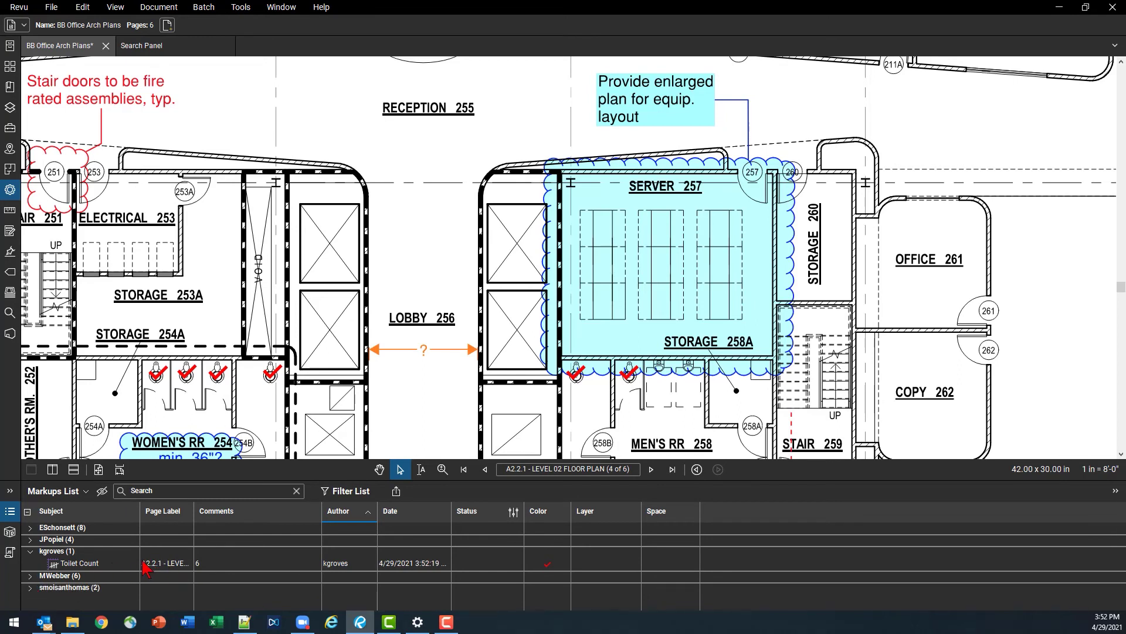
click(210, 563)
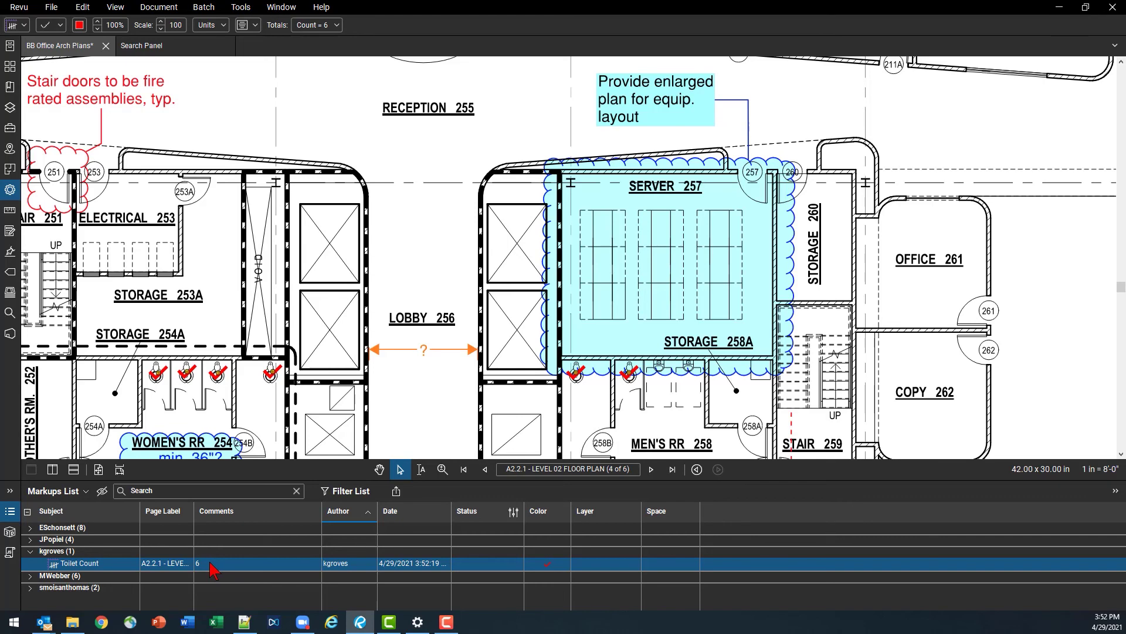
Bring back the Search panel listing the 2 visual-search toilet results beside the plan
click(10, 314)
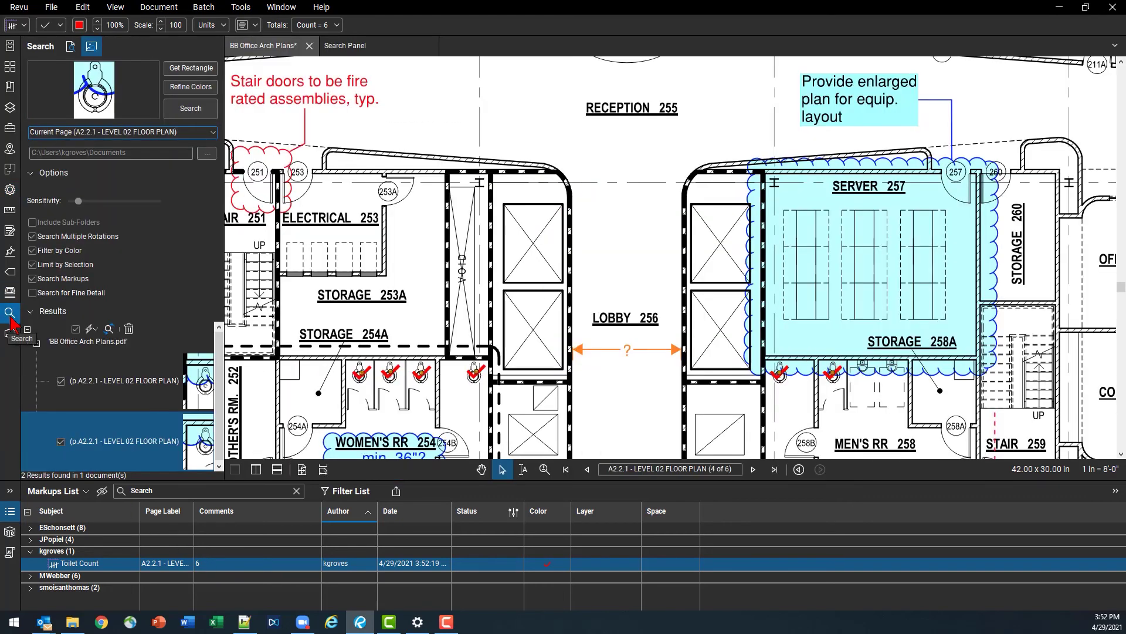